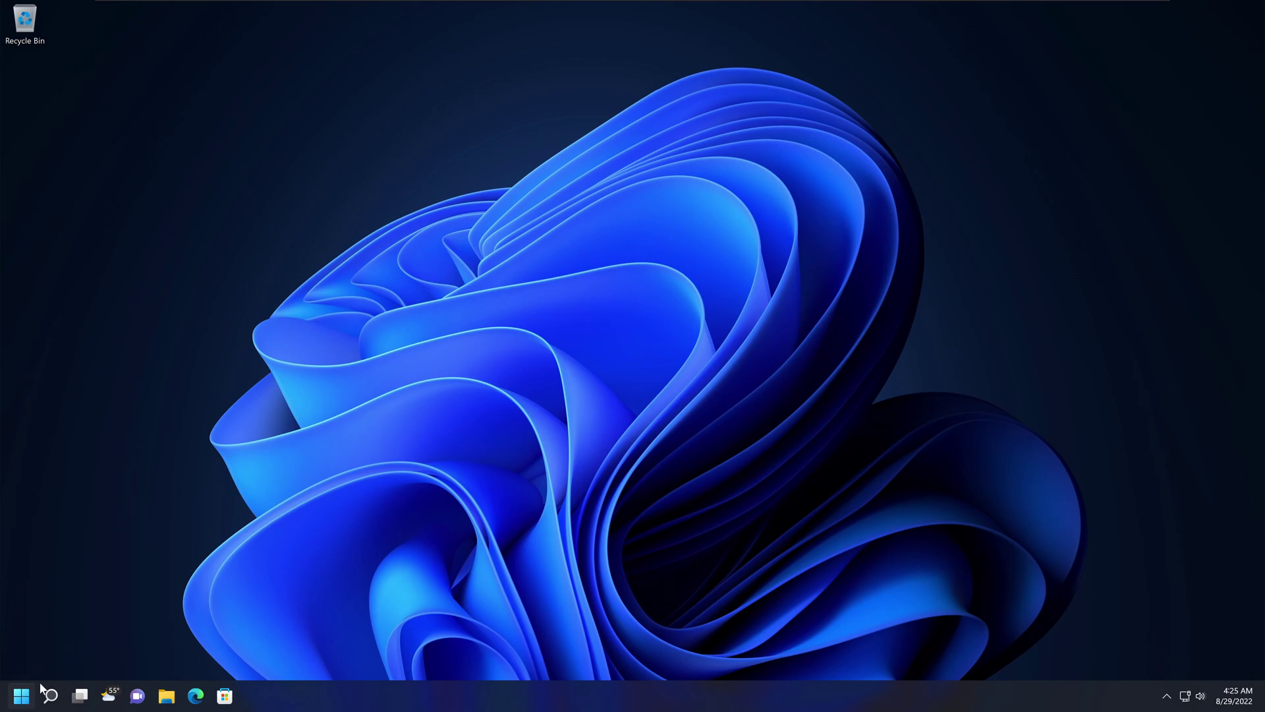
Step: Search Start for 'Canada' to view its Bing web suggestions and knowledge card
click(23, 697)
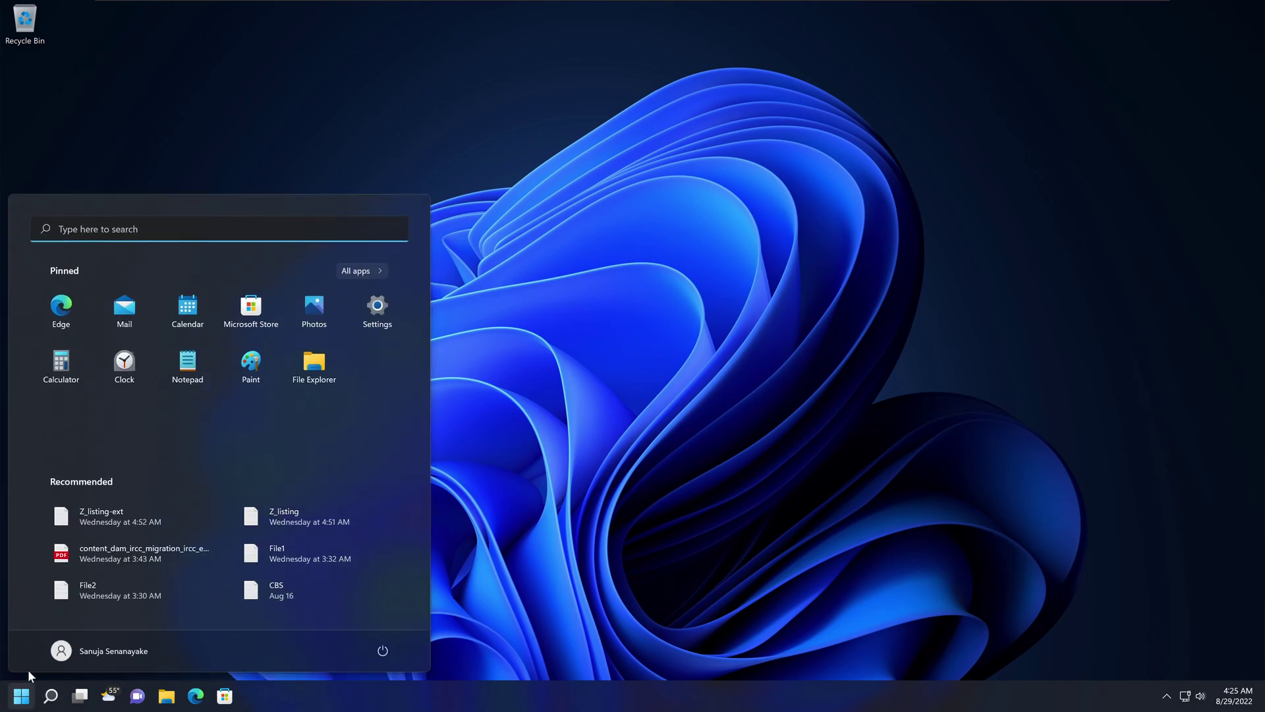
text(Ca)
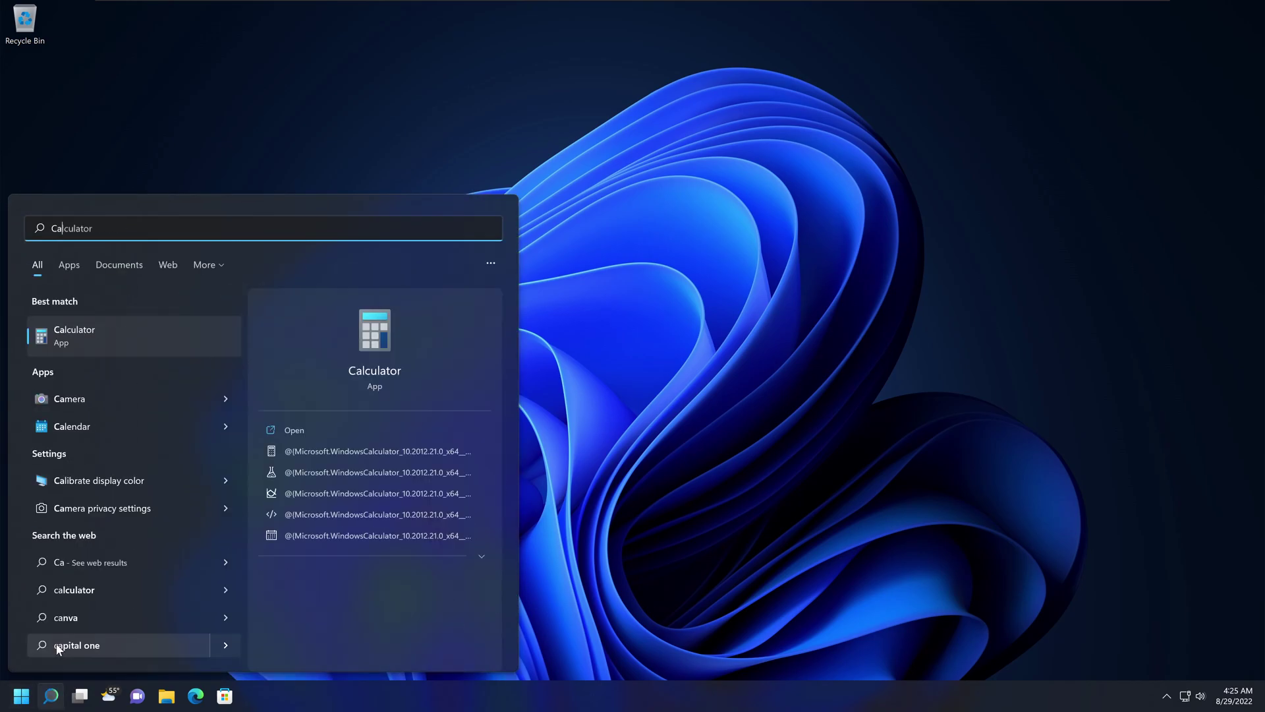
text(nada)
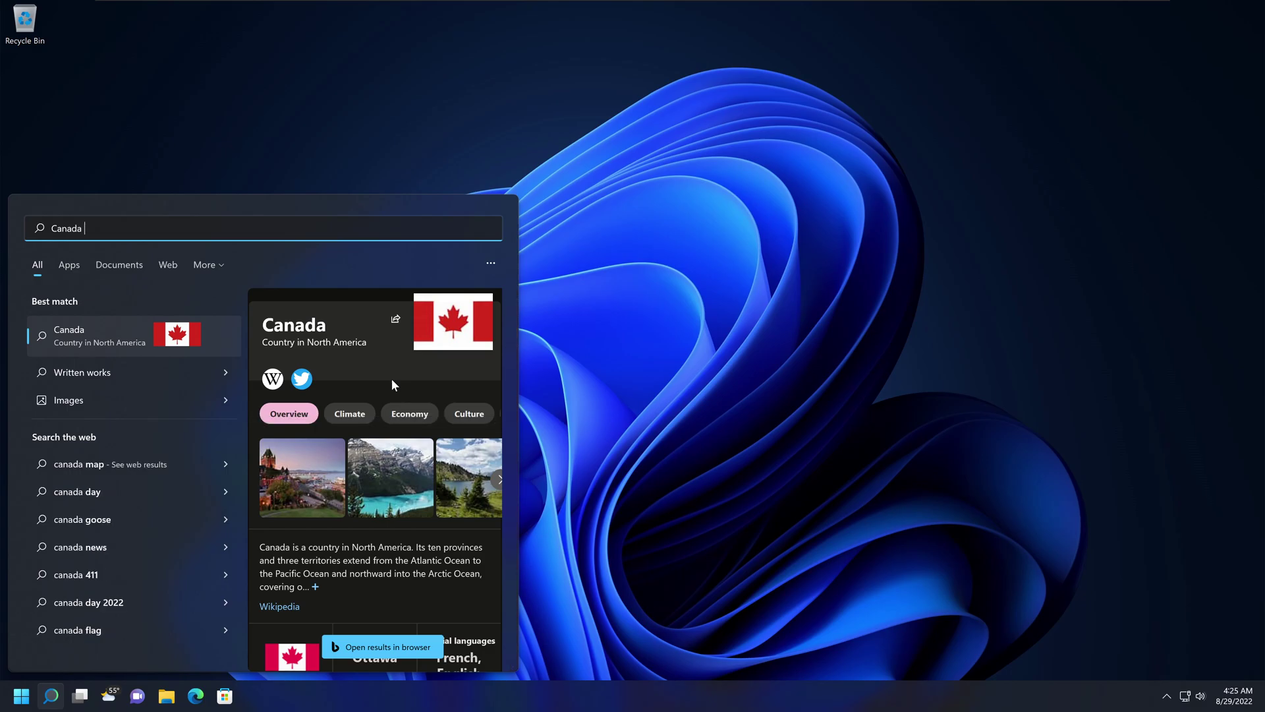
key(BackSpace)
click(616, 277)
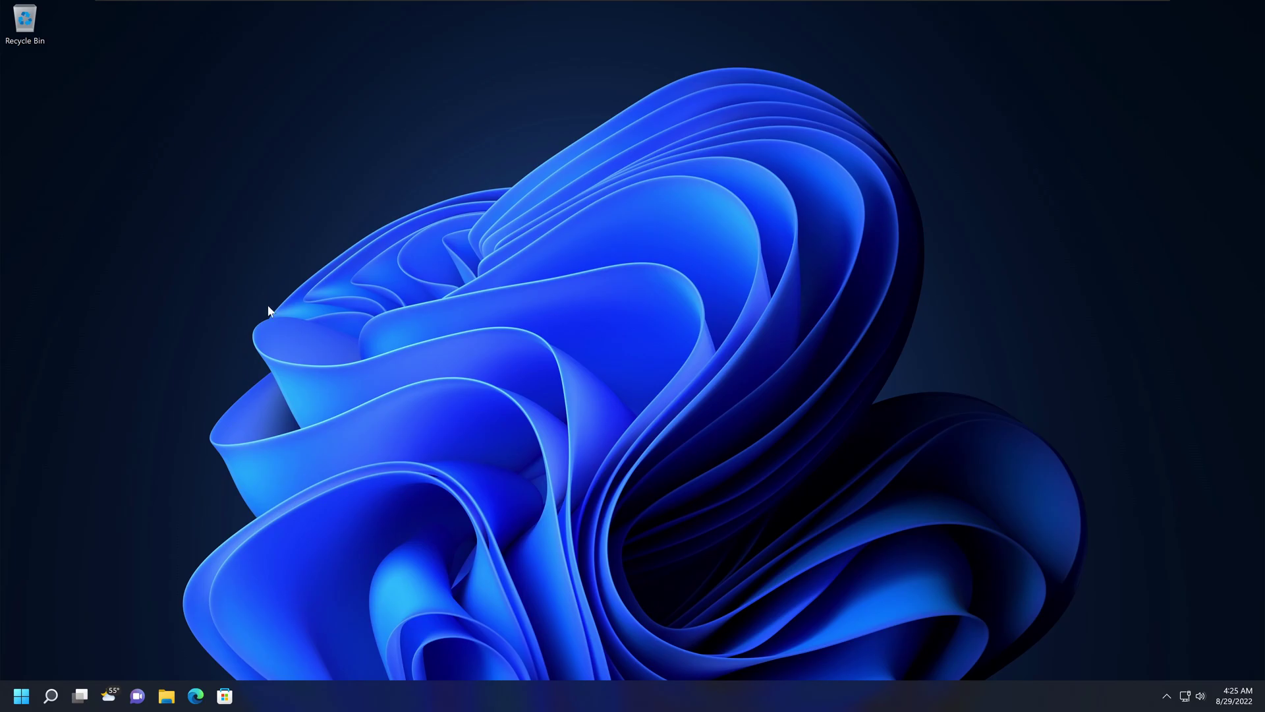
click(20, 696)
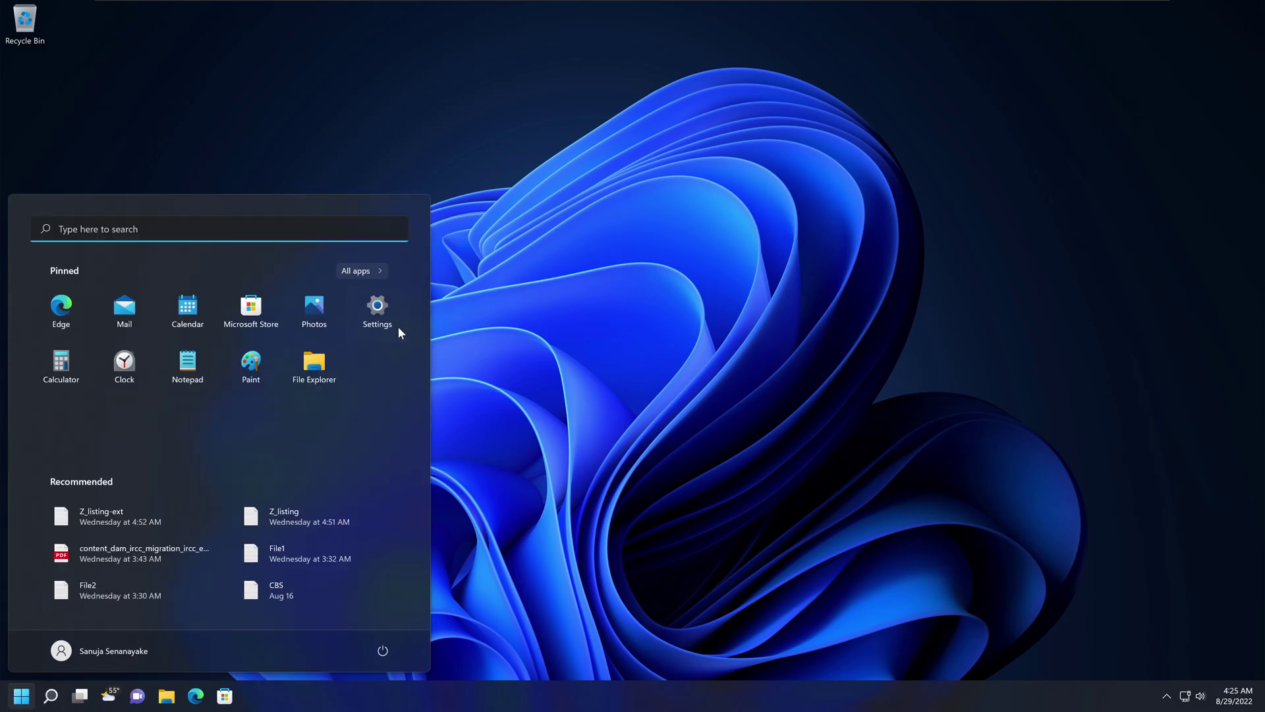
click(377, 467)
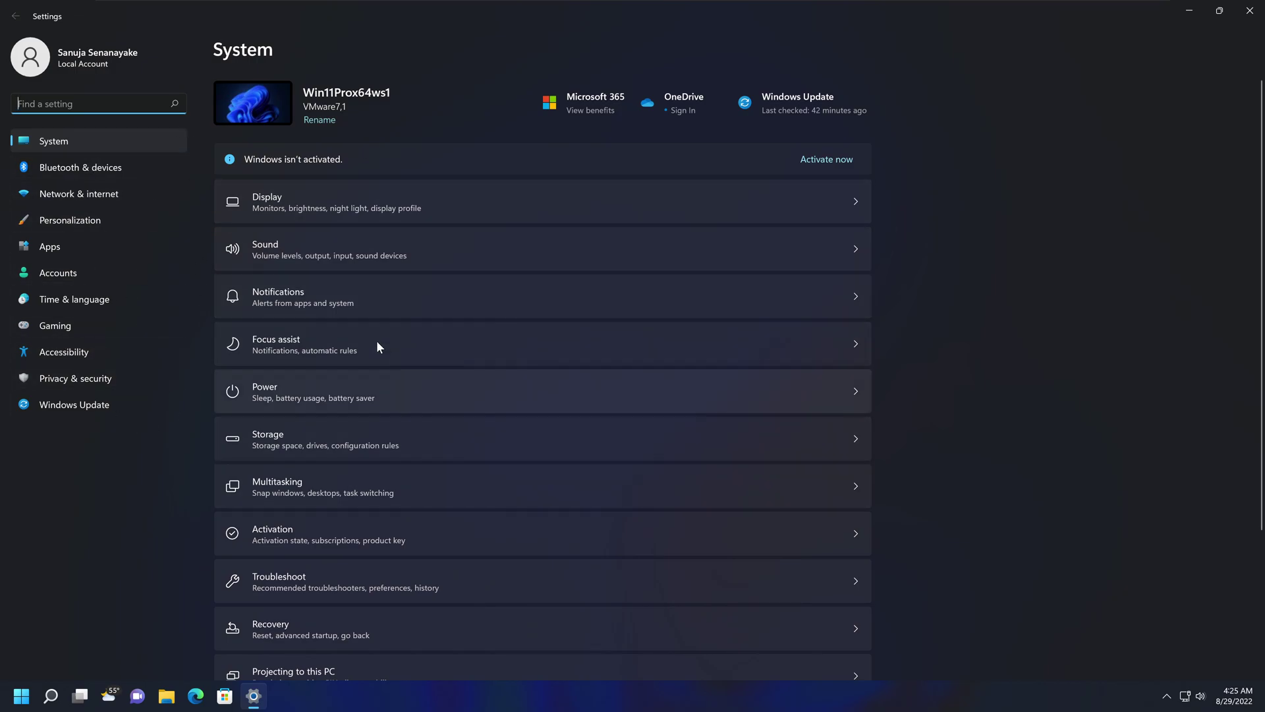
click(1250, 11)
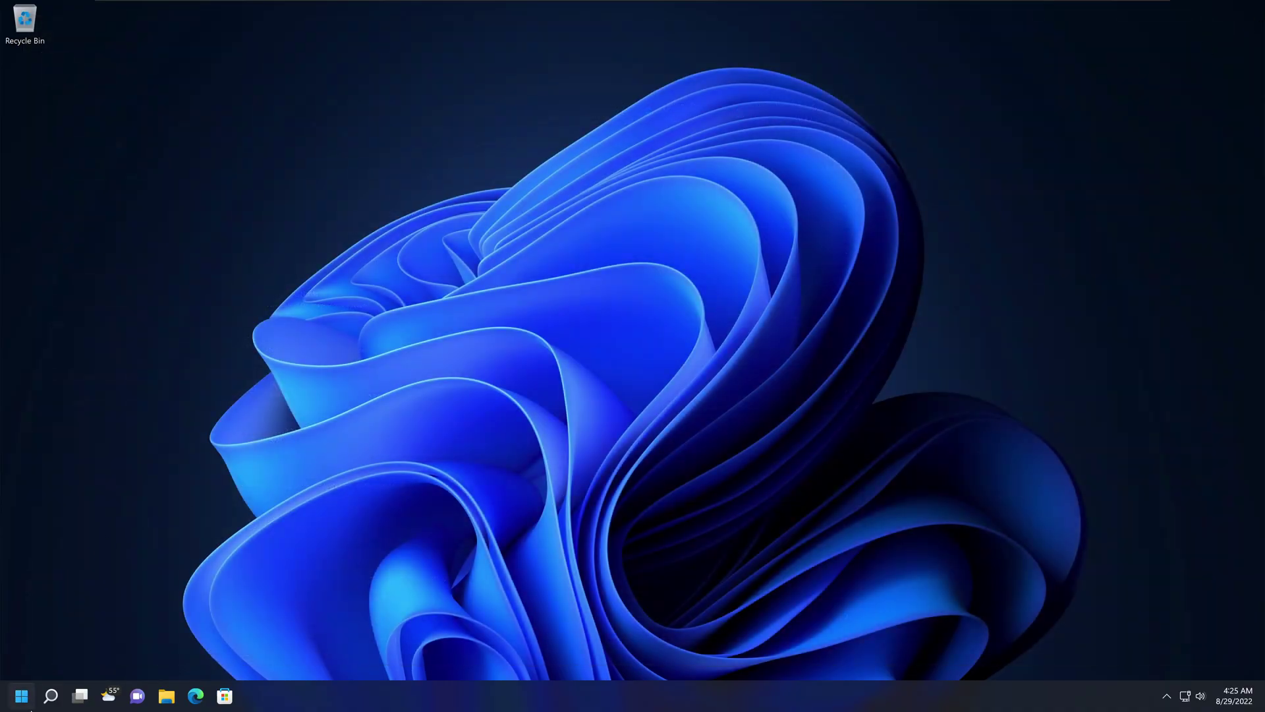
click(21, 695)
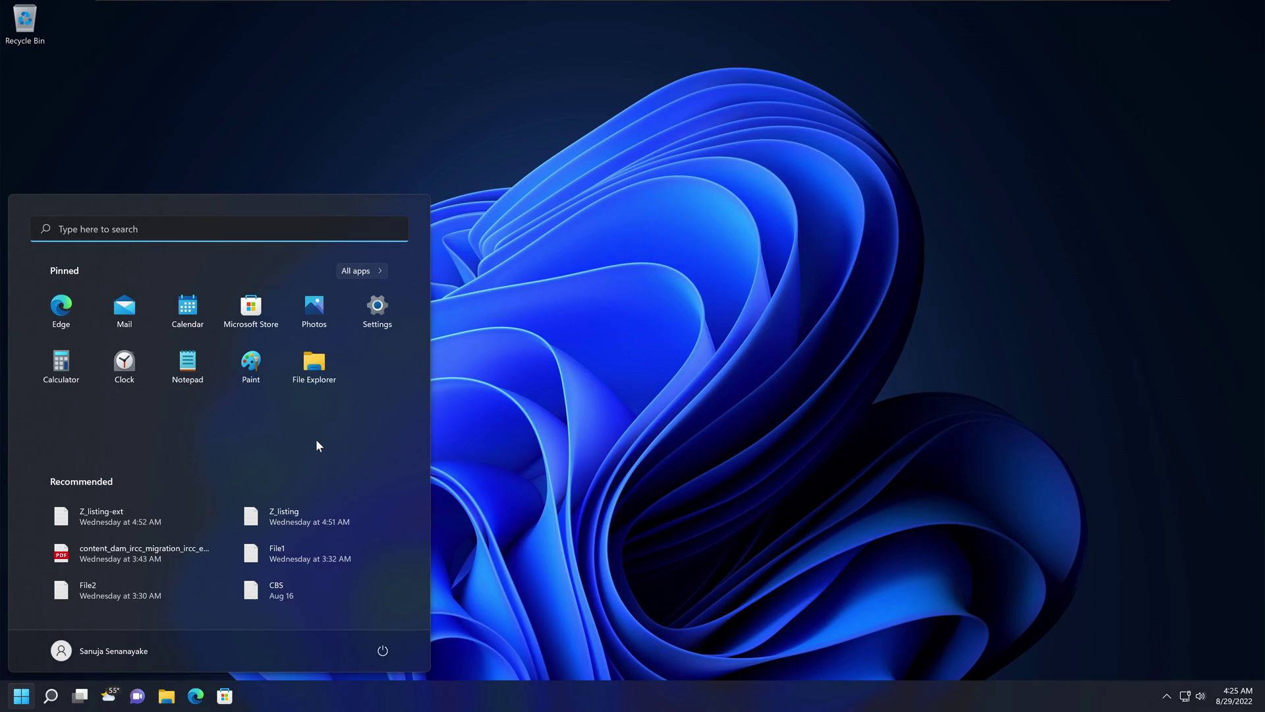
Step: Search Start for regedit and launch the Registry Editor best match
click(21, 695)
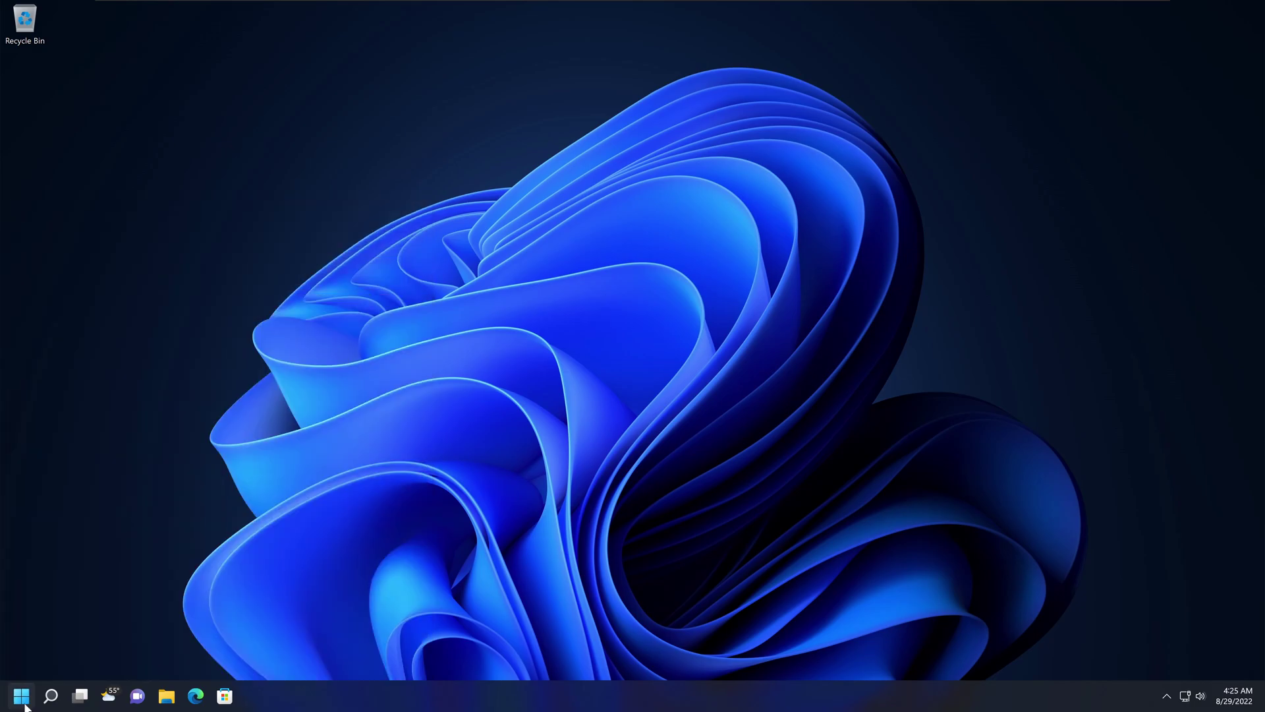
click(21, 695)
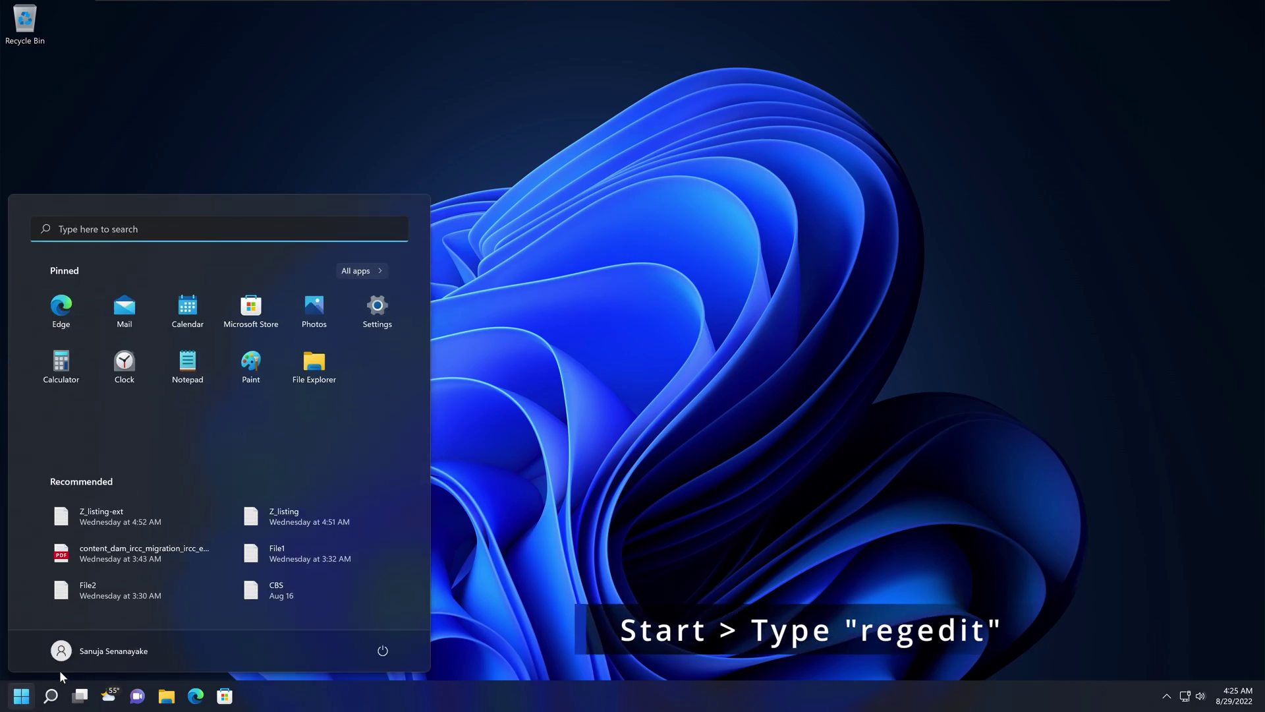
text(red)
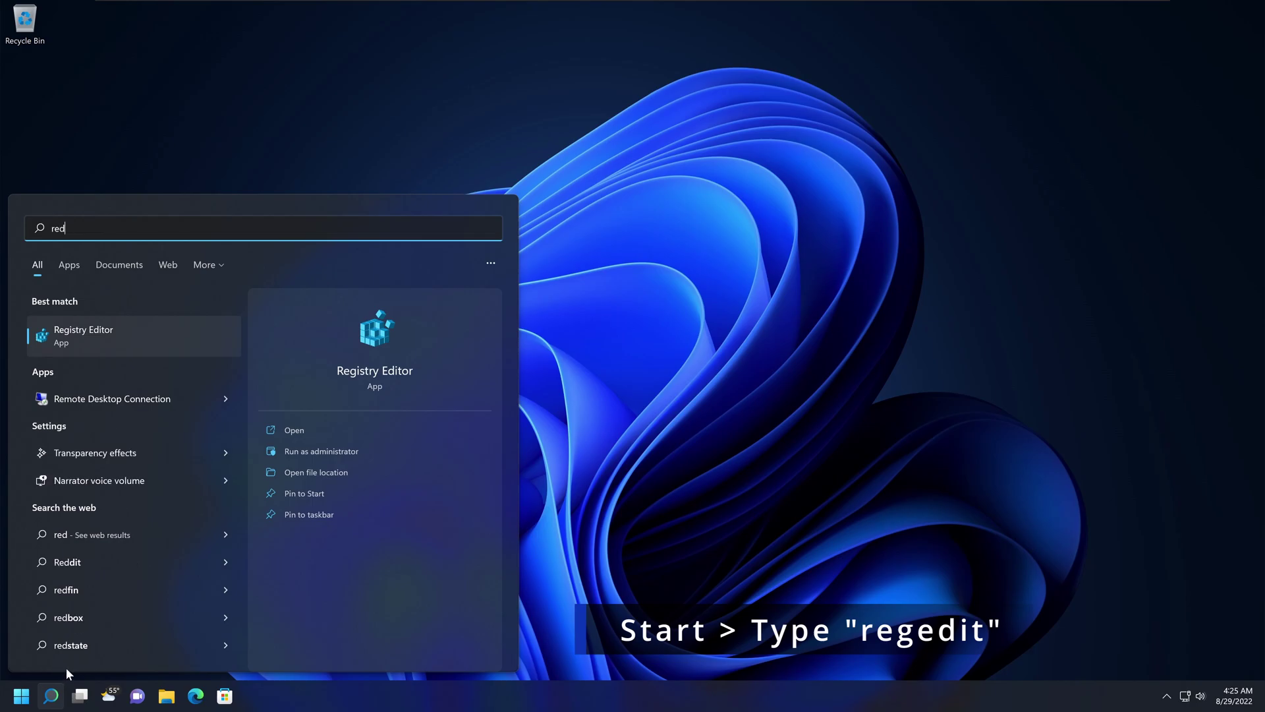
text(gedit)
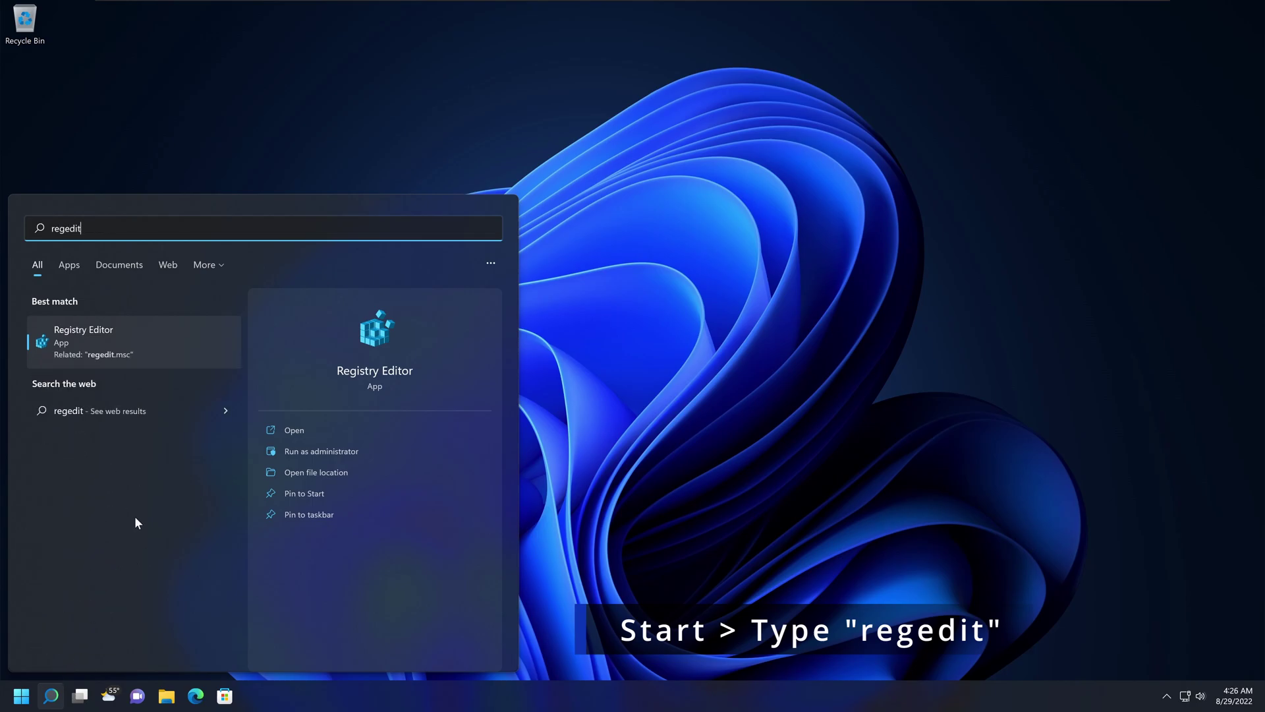
click(142, 345)
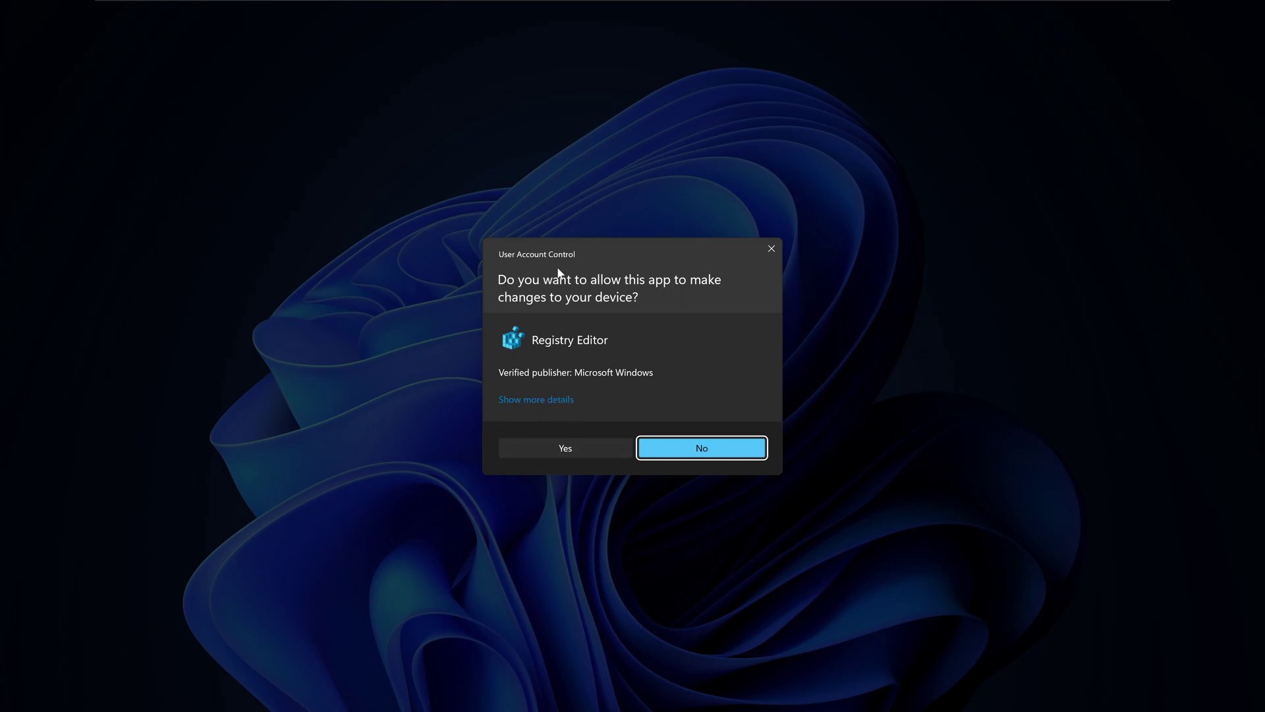
Step: Approve UAC, then open HKEY_CURRENT_USER > Software > Policies > Microsoft > Windows
click(569, 450)
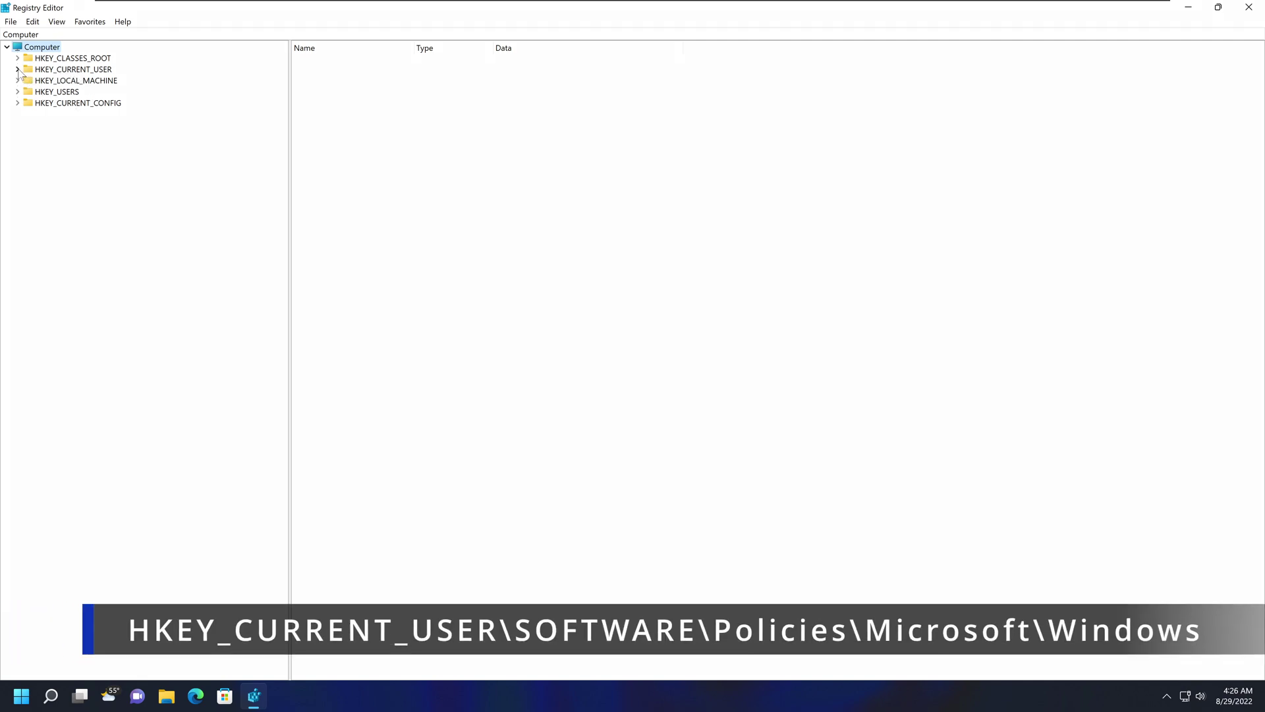
click(19, 70)
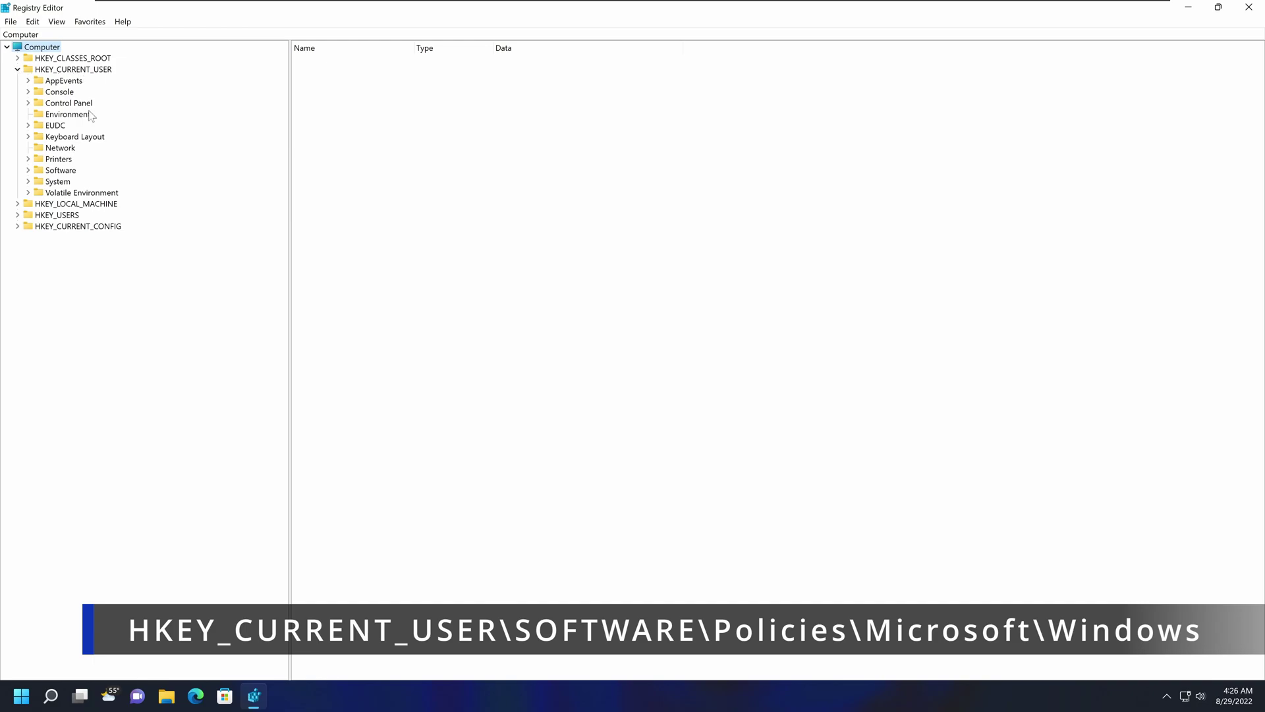
click(29, 170)
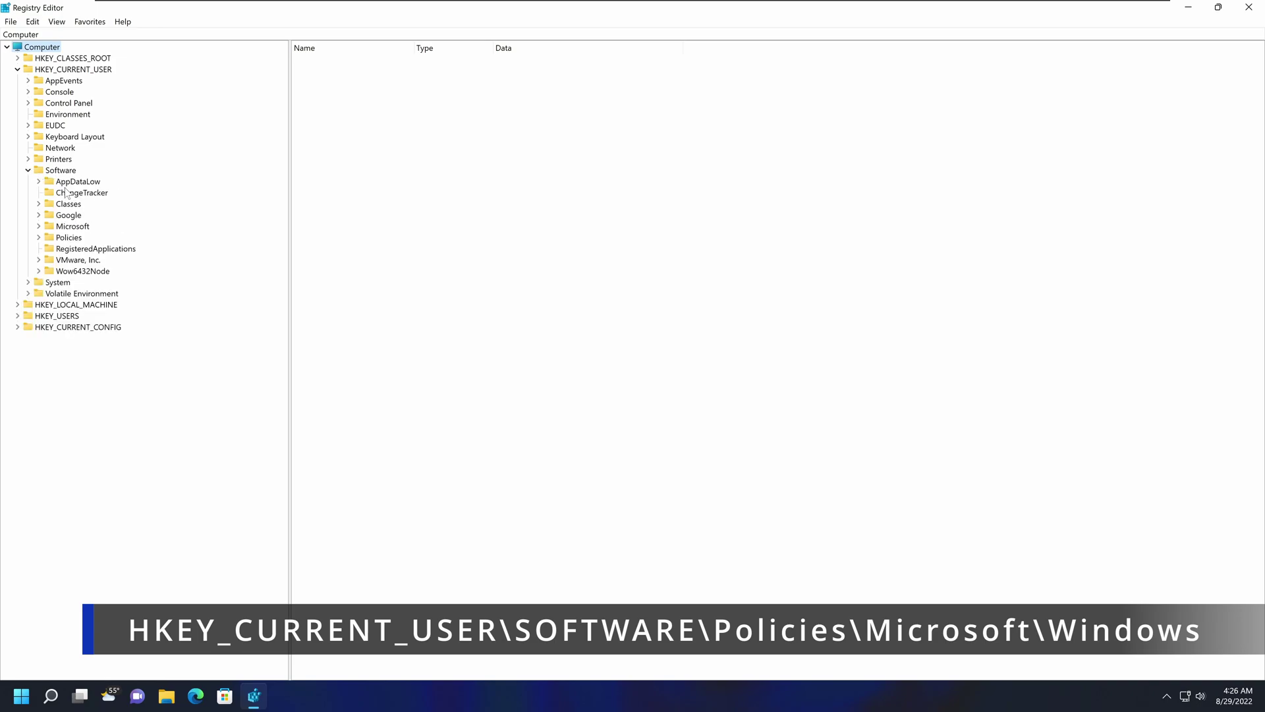
click(39, 237)
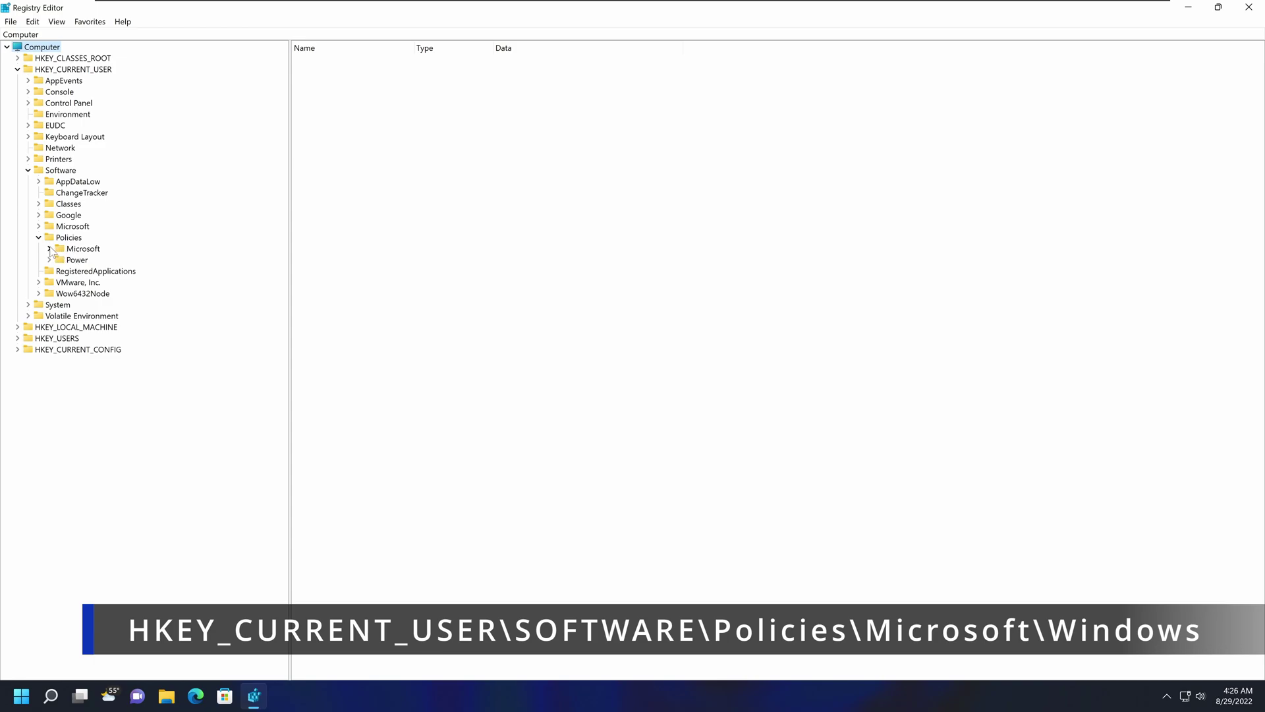
click(49, 250)
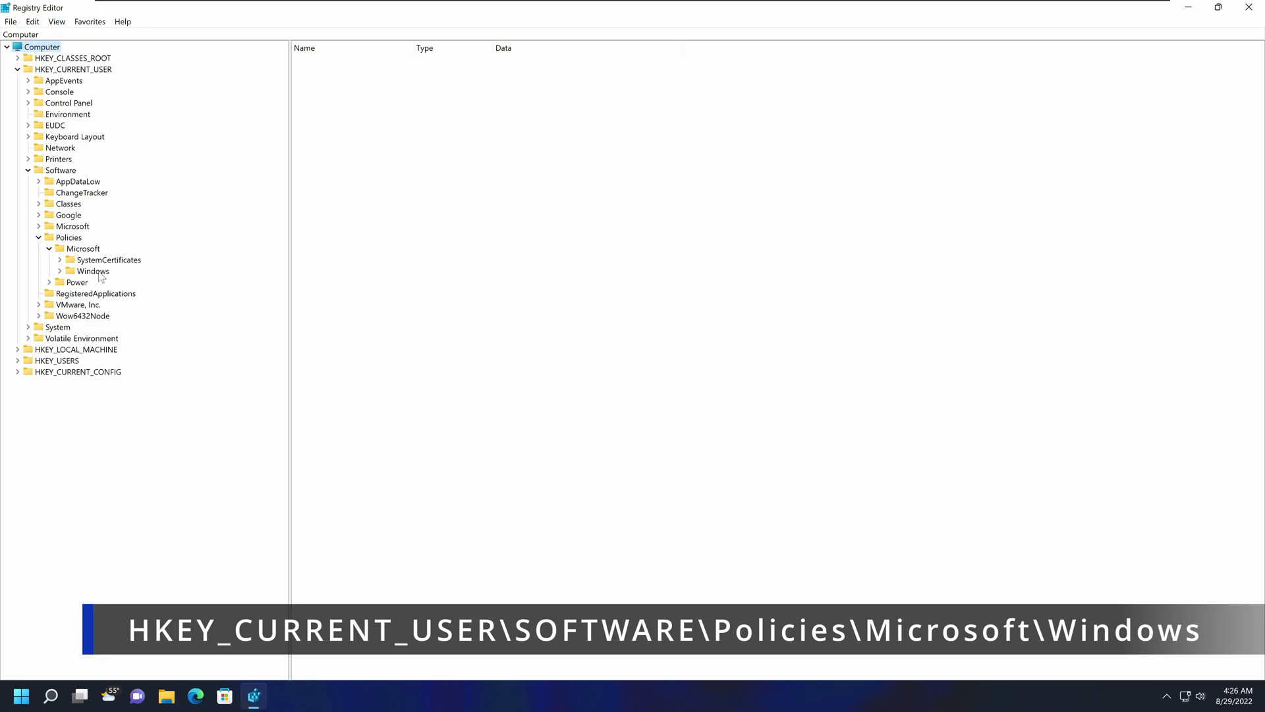
click(94, 272)
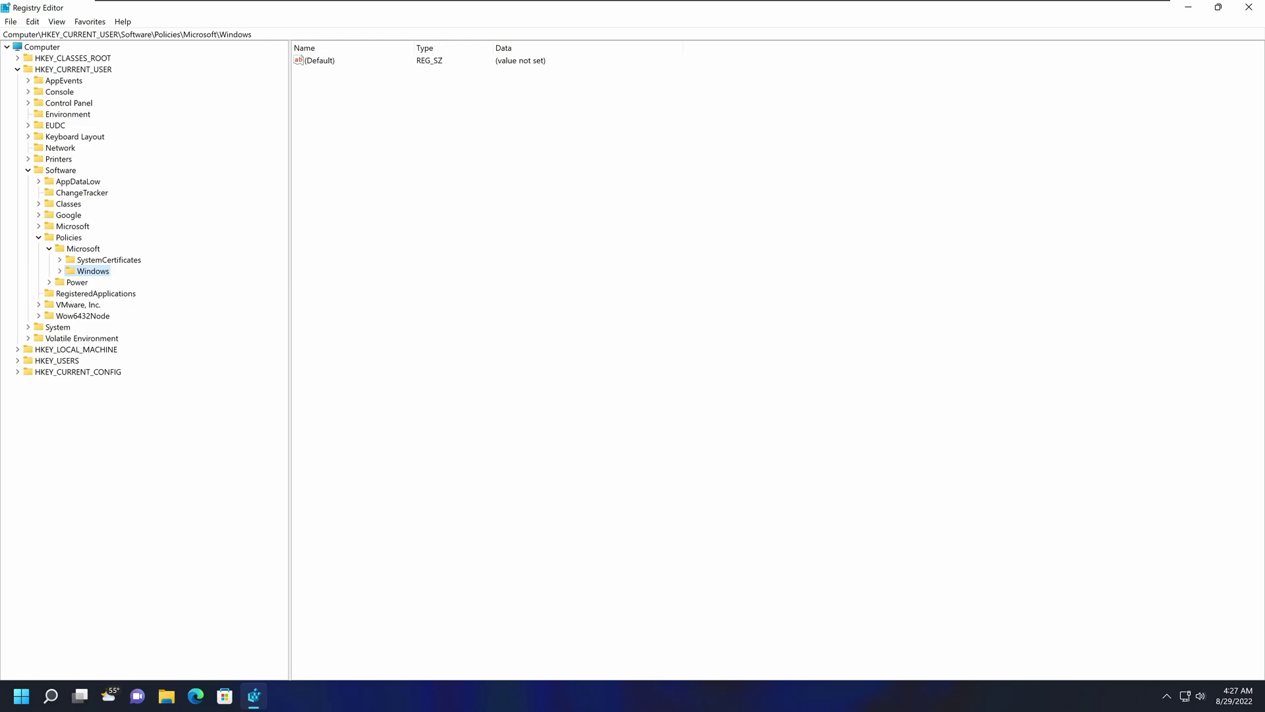
Step: Create a new subkey under the Windows key
right_click(331, 127)
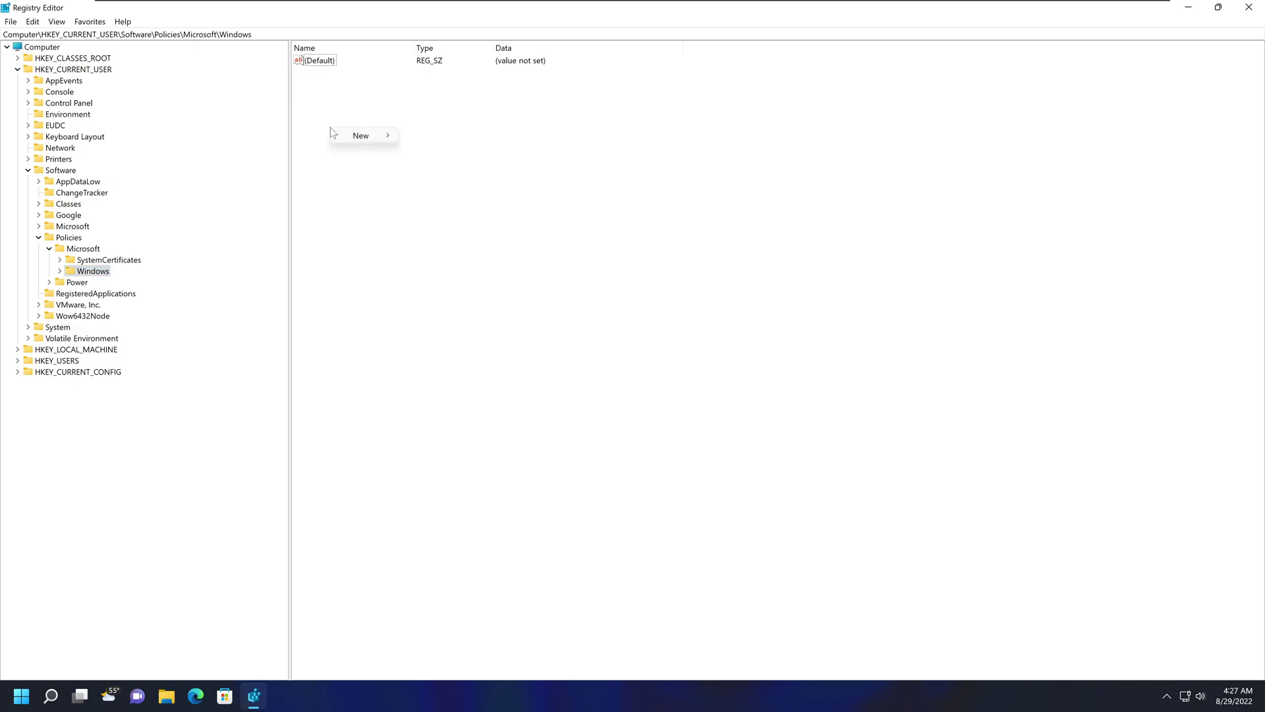
click(509, 189)
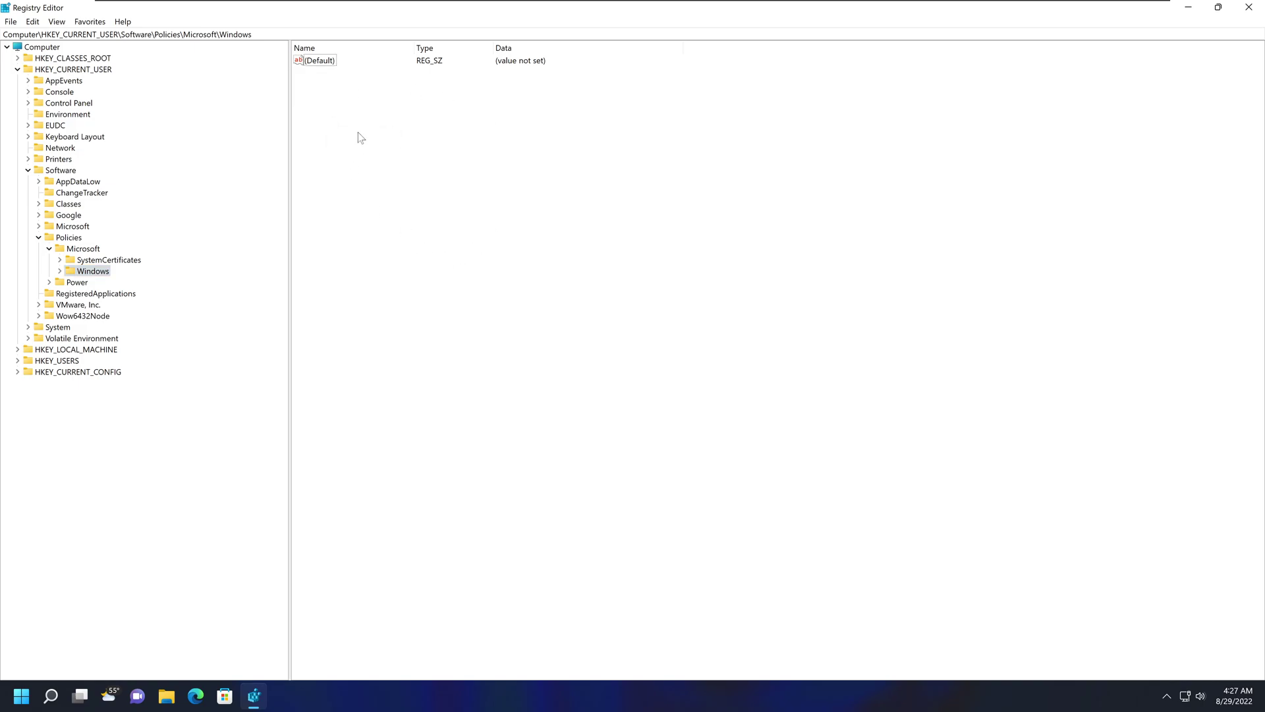
click(92, 272)
right_click(406, 225)
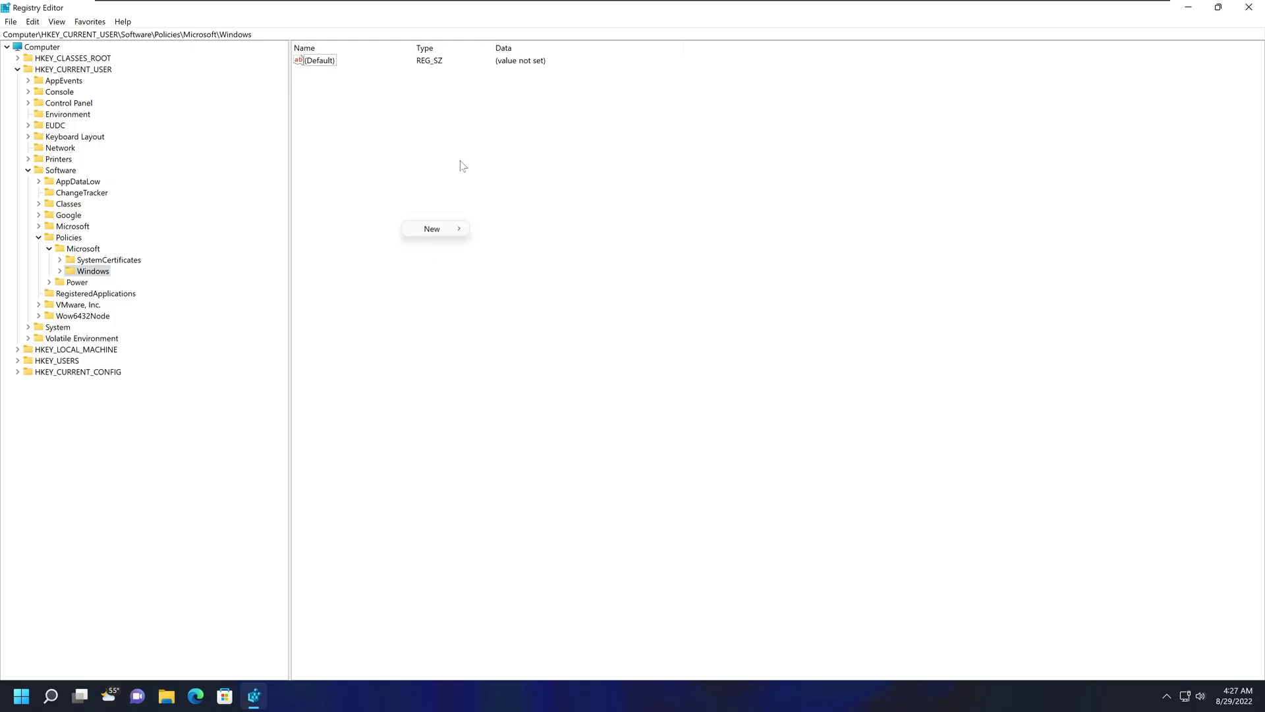
mouse_move(432, 229)
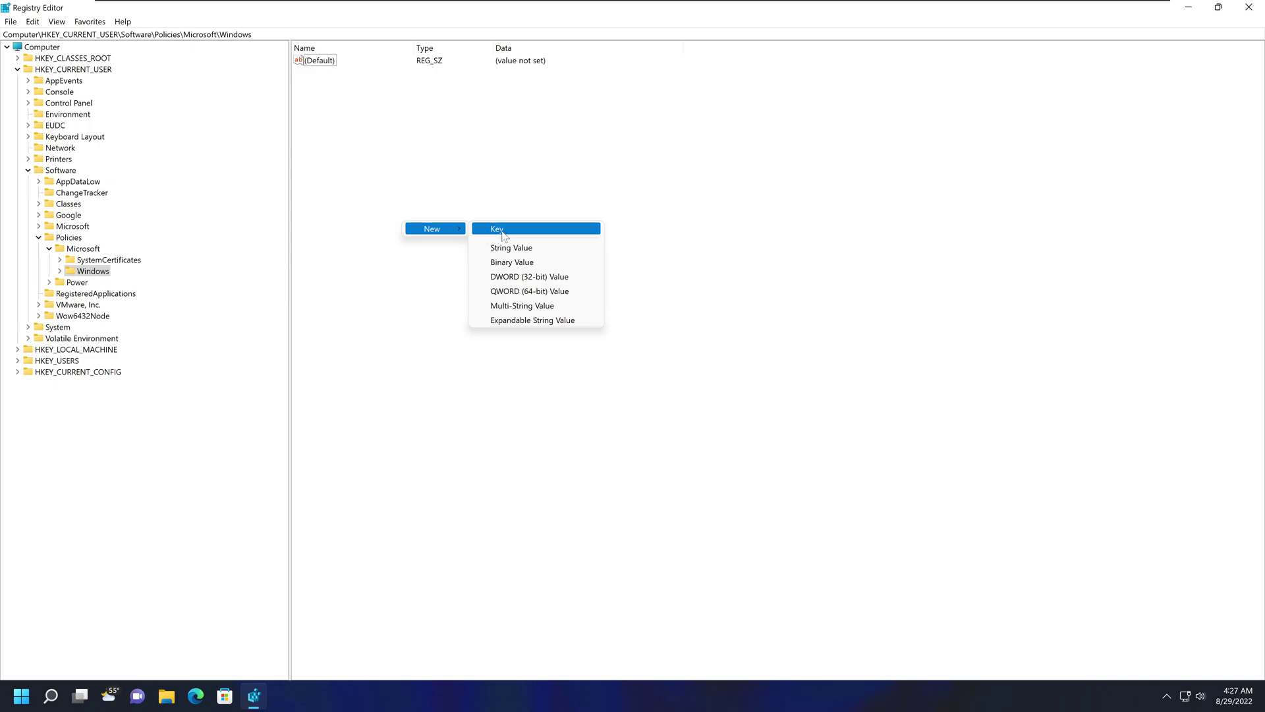
click(503, 233)
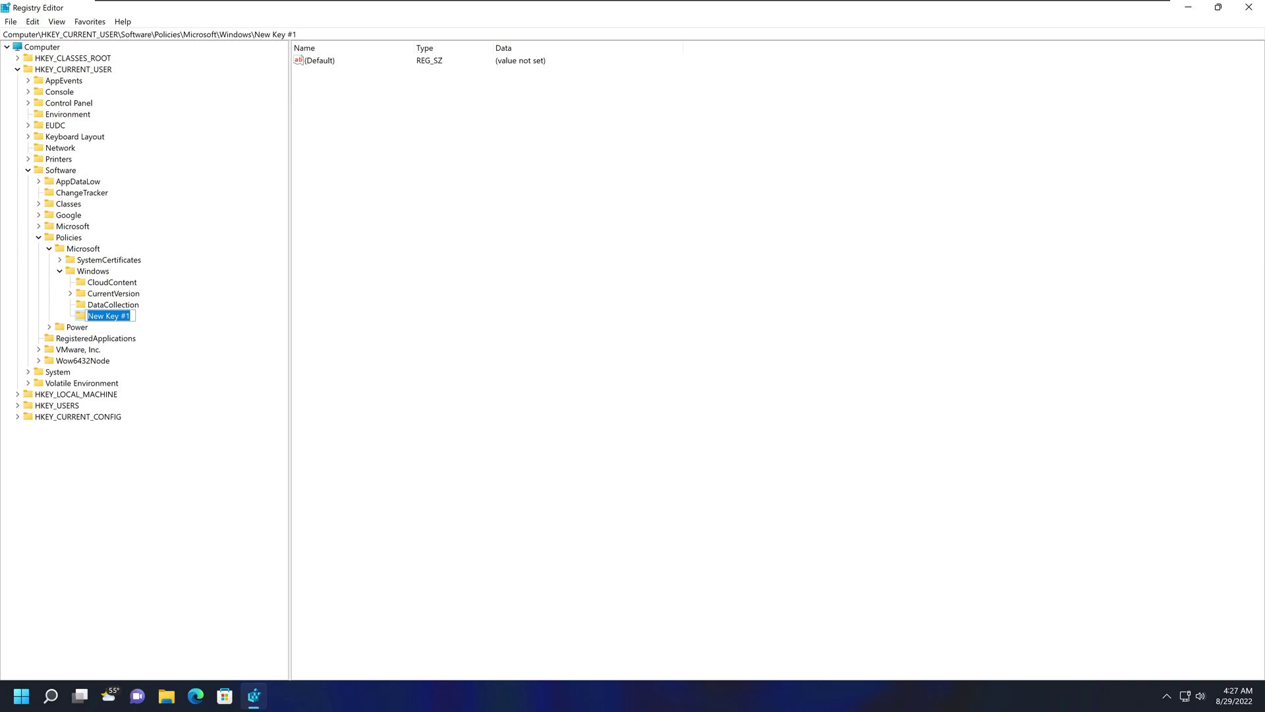
Step: Rename the new key from New Key #1 to Explorer
click(112, 316)
key(ctrl+a)
text(E)
text(xp)
text(lor)
text(e)
key(Return)
Step: Add a DWORD (32-bit) value, New Value #1, to the Explorer key
right_click(103, 316)
mouse_move(135, 338)
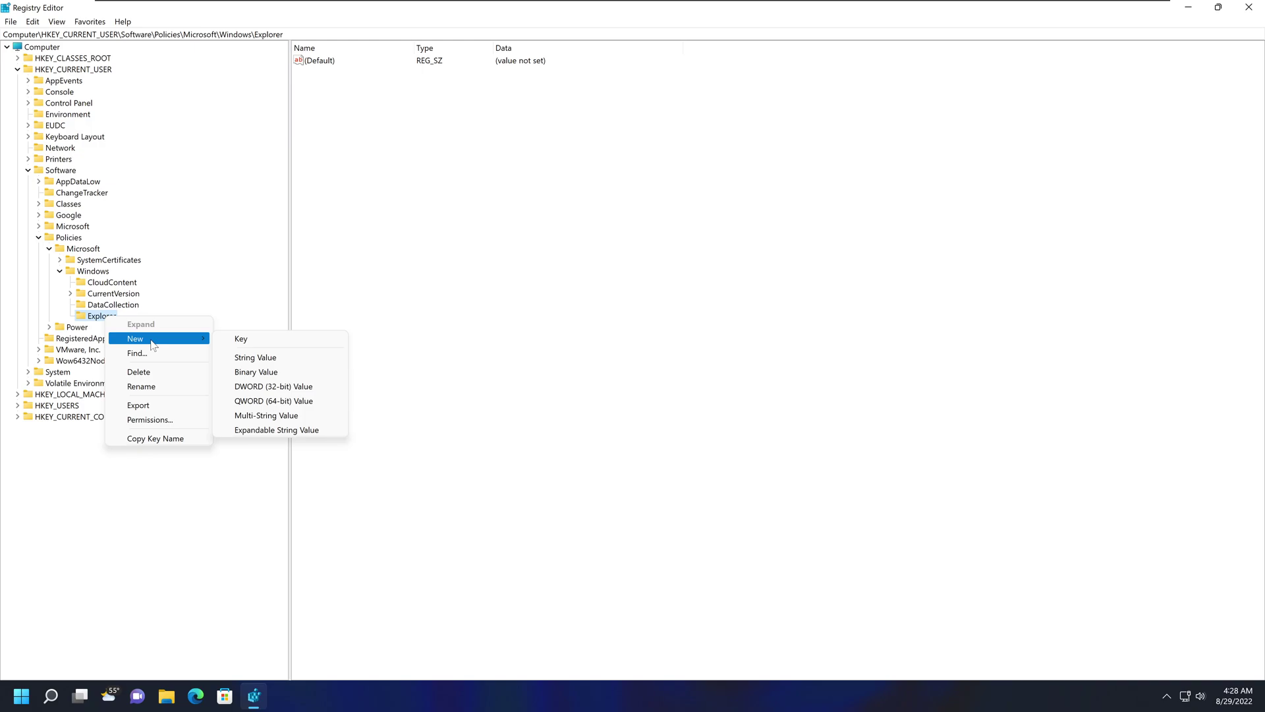
click(285, 386)
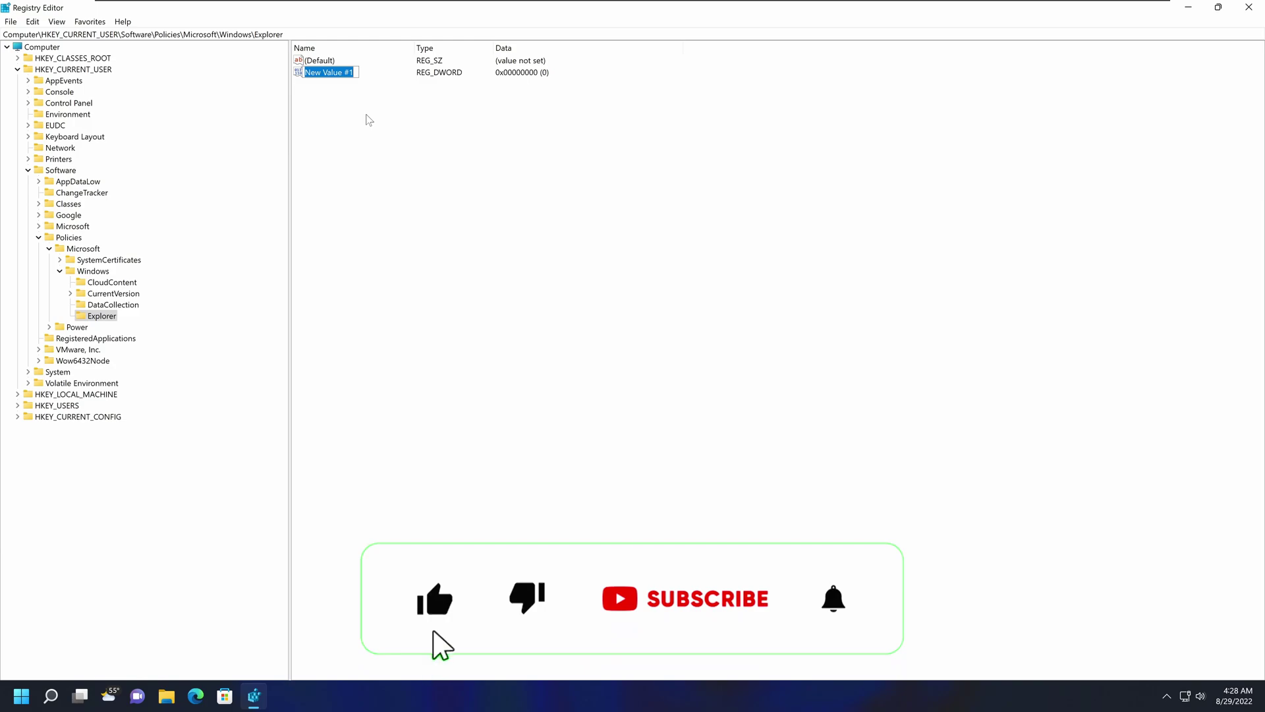
key(Return)
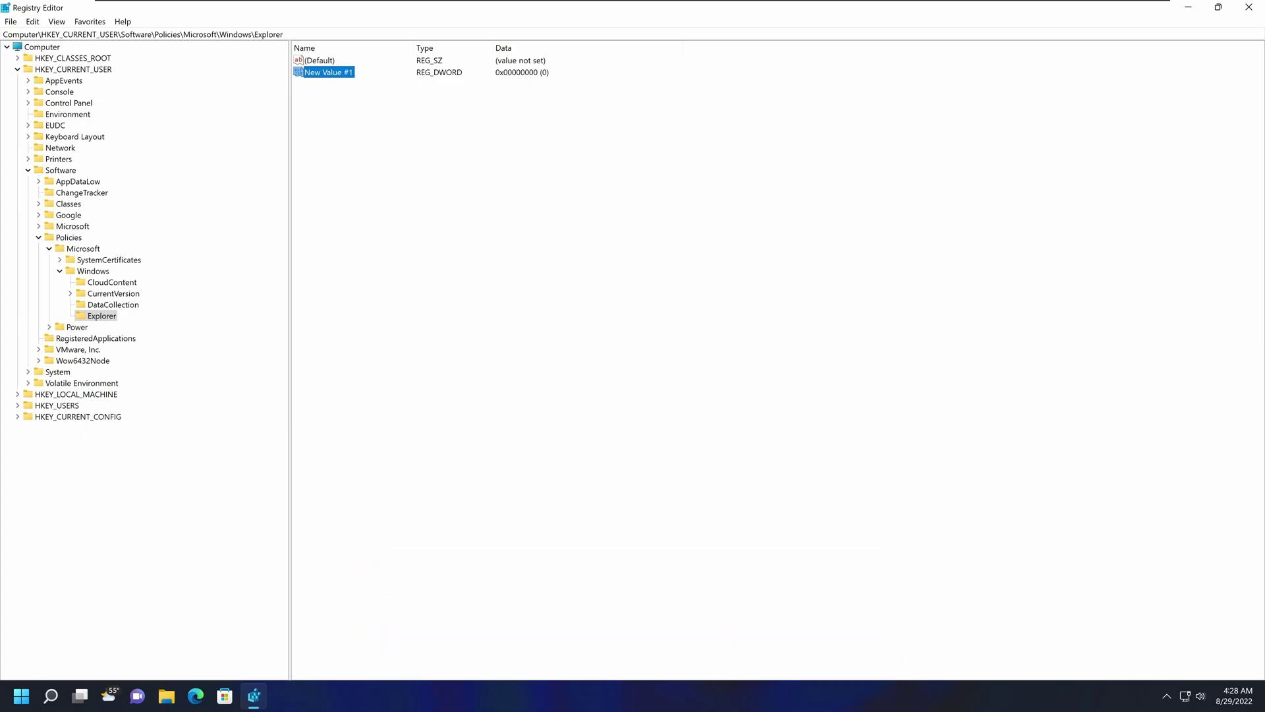
right_click(334, 80)
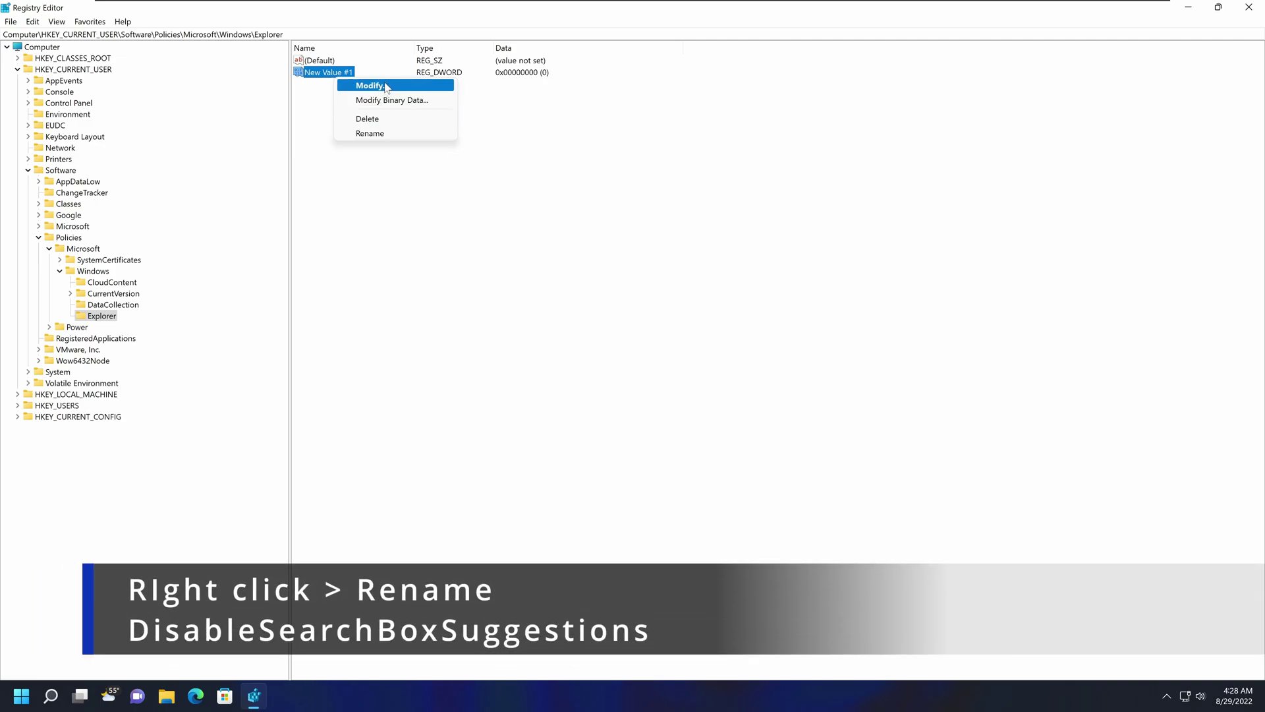
click(372, 85)
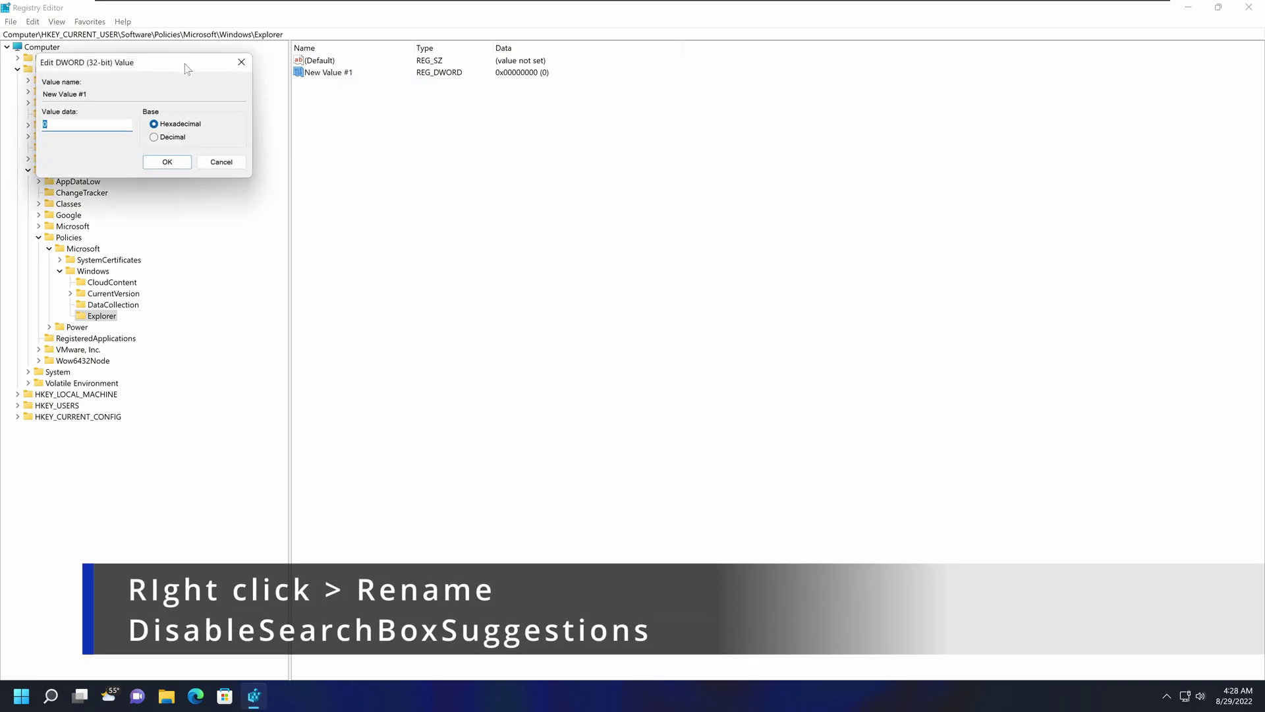
drag(161, 57, 297, 96)
click(375, 100)
Step: Rename New Value #1 to the pasted name DisableSearchBoxSuggestions
right_click(344, 80)
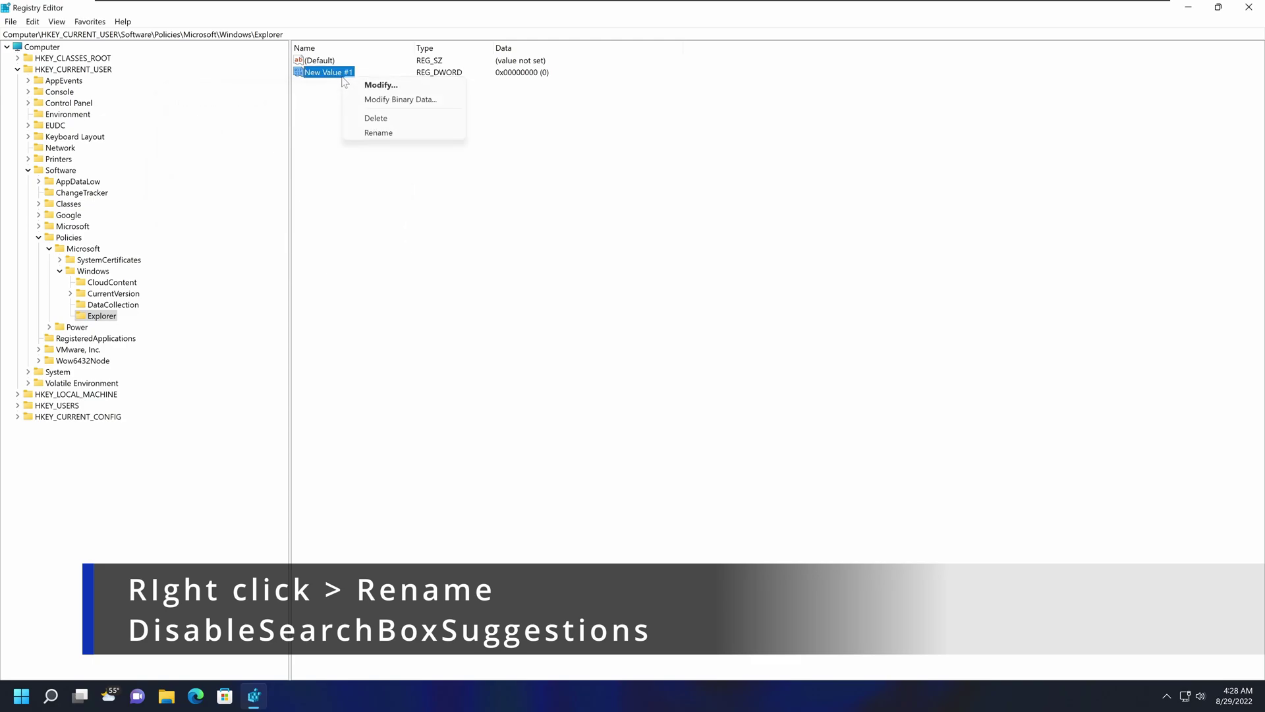
click(373, 133)
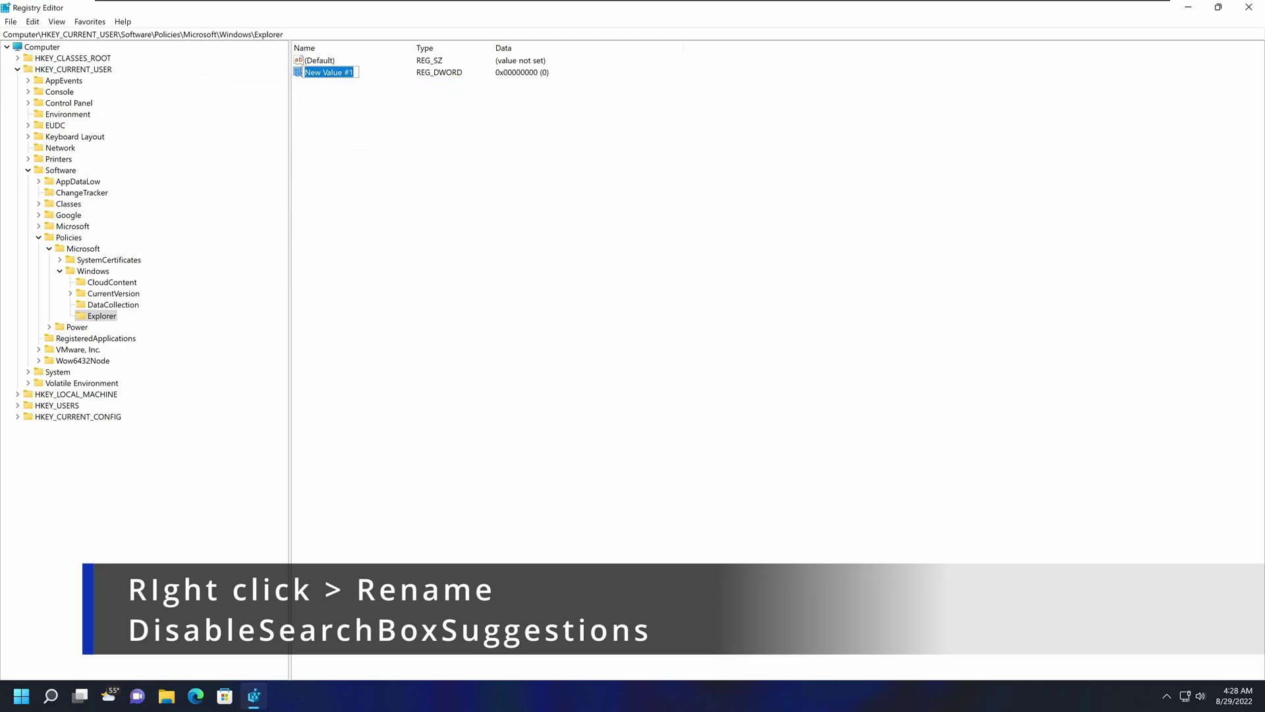
right_click(350, 79)
click(396, 127)
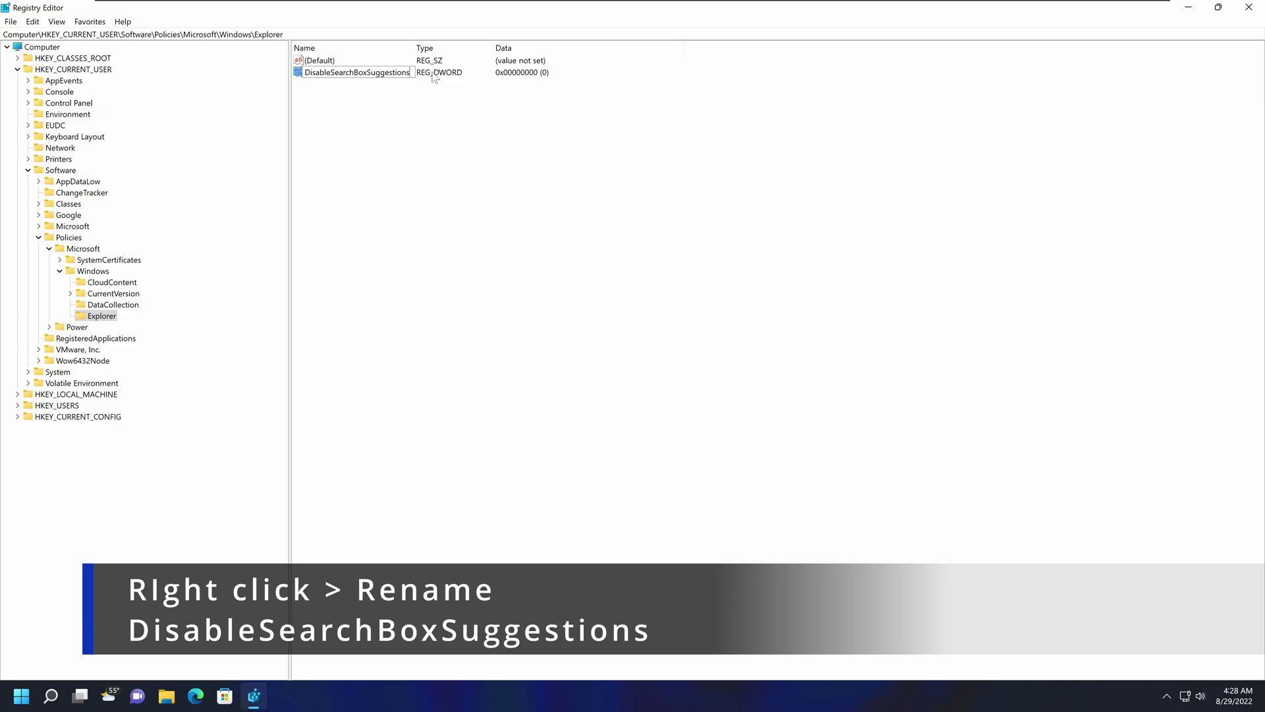
click(356, 72)
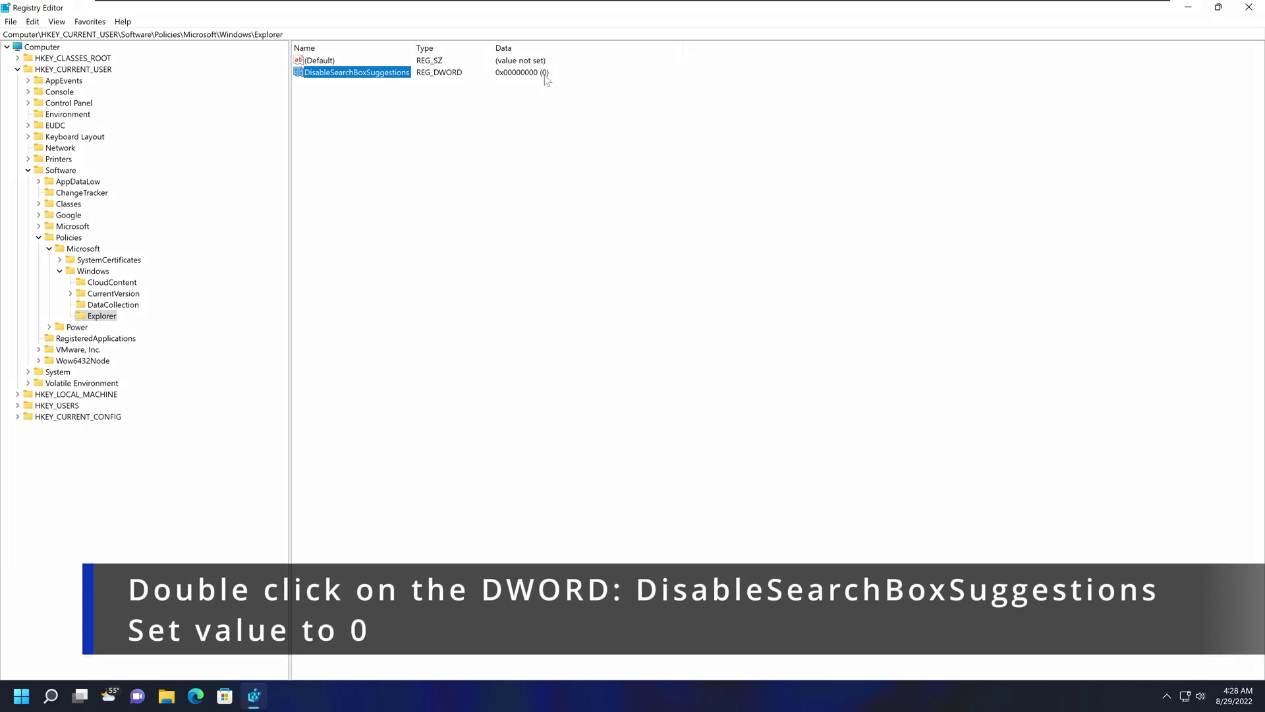
Step: Set DisableSearchBoxSuggestions data to 1, then close Registry Editor
double_click(399, 75)
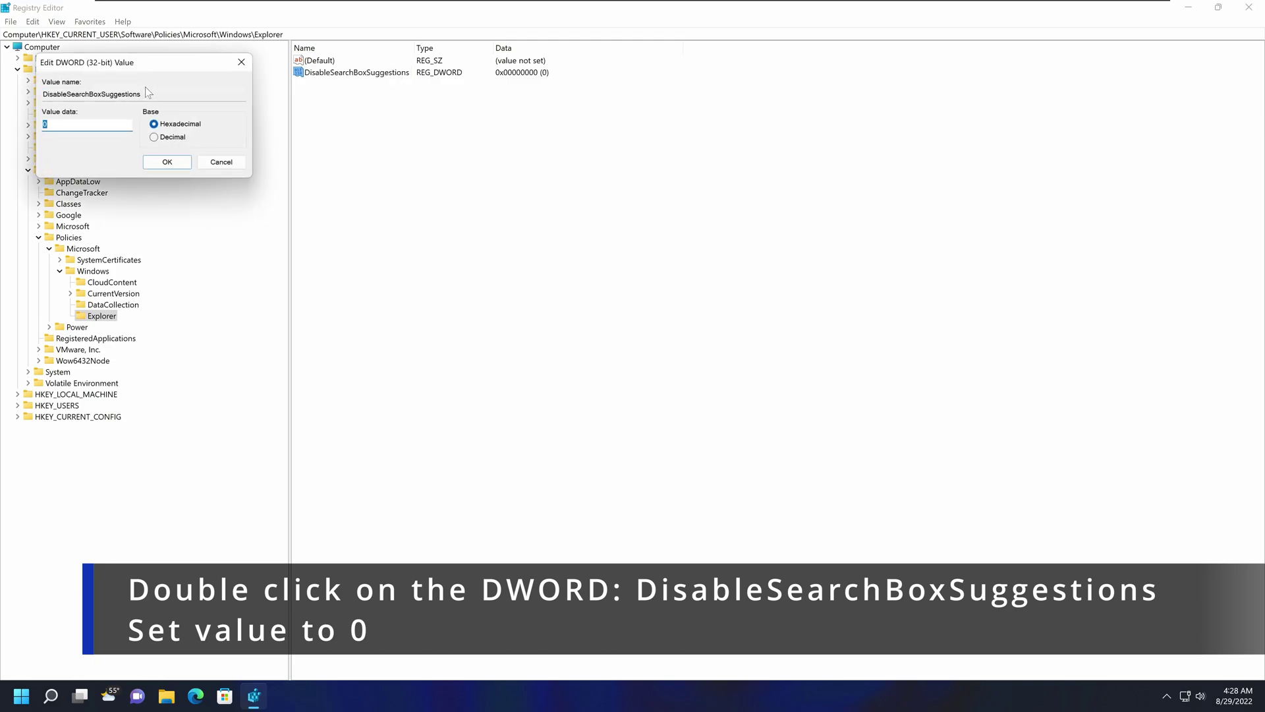
text(1)
click(167, 163)
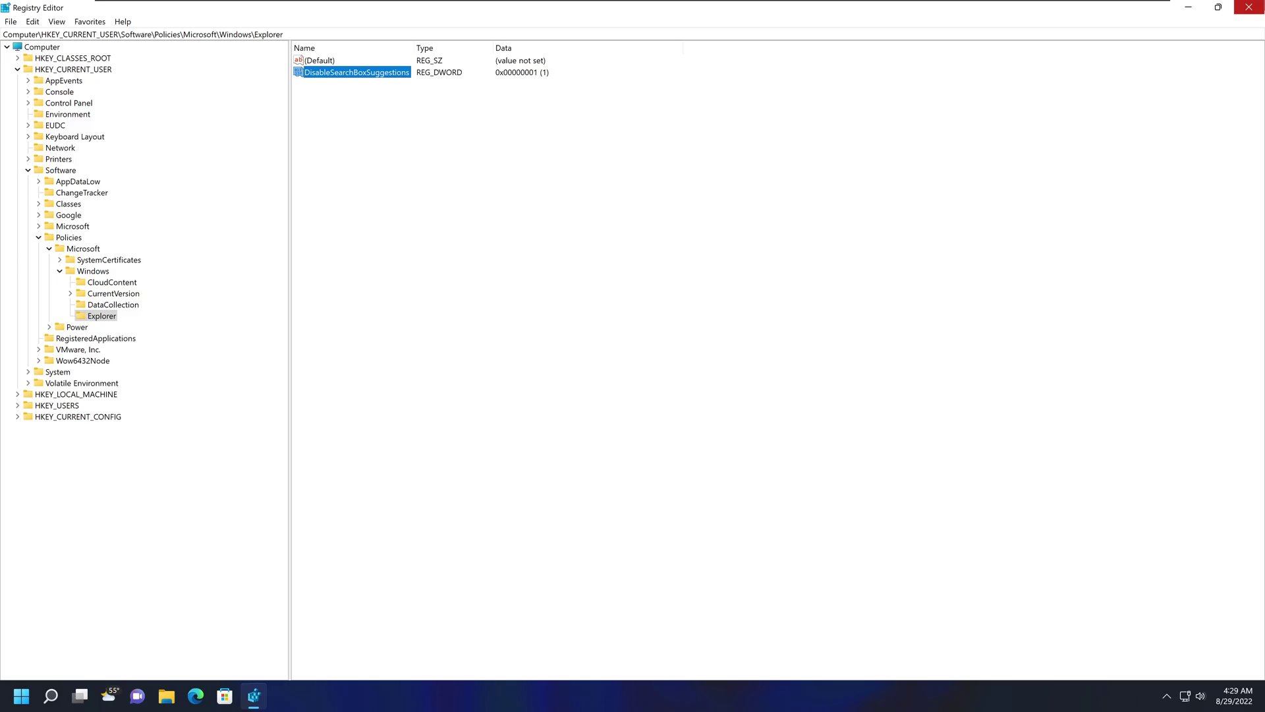
click(1248, 7)
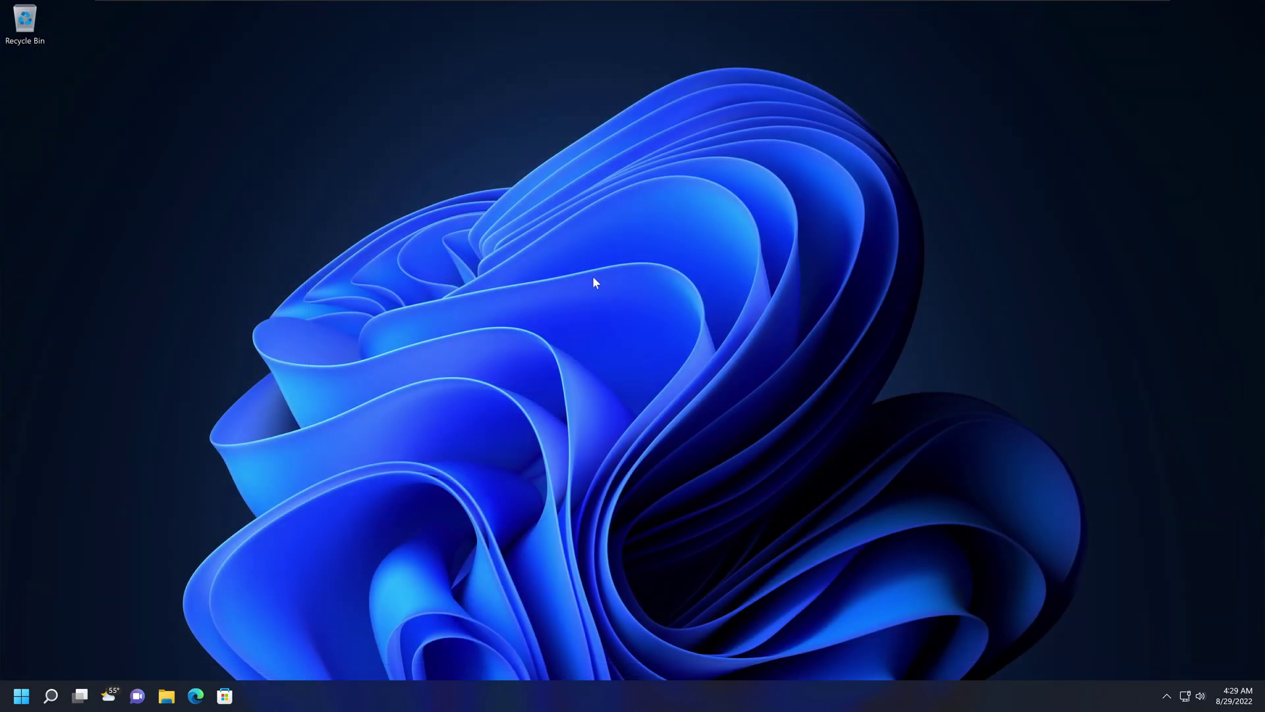
Step: Restart Windows from the Start power menu and sign back in with the password
click(20, 696)
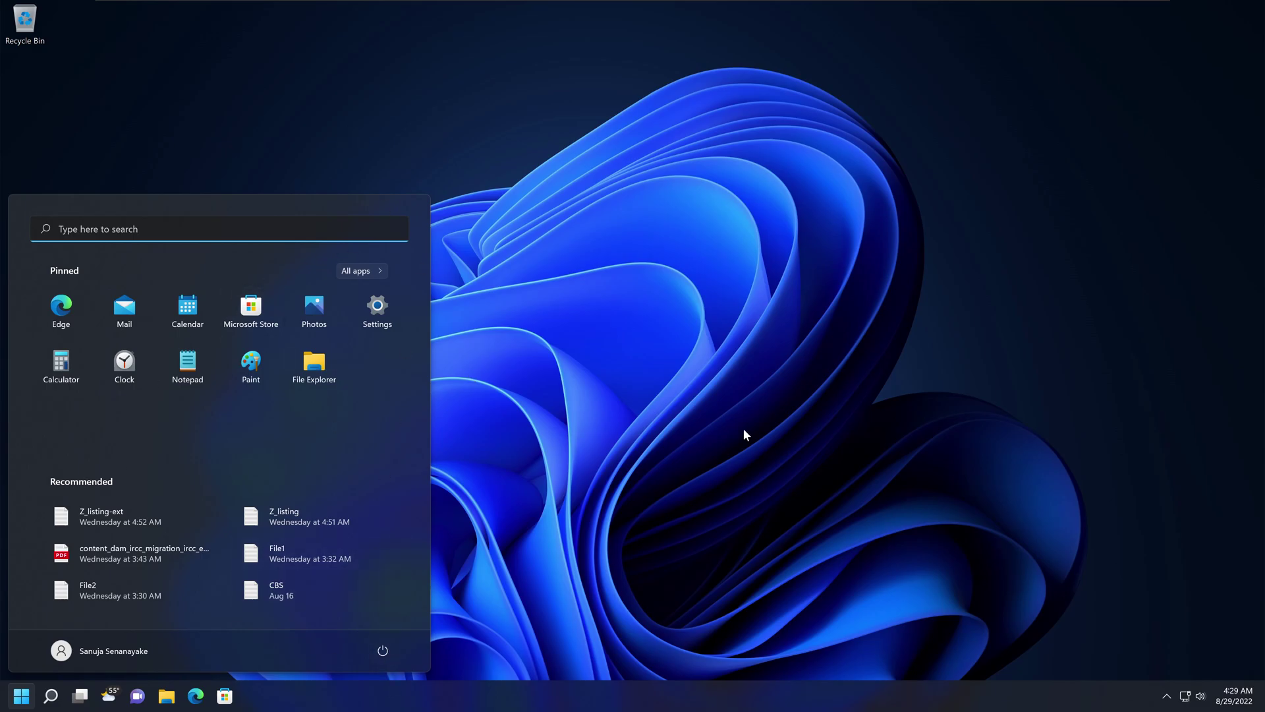
click(383, 651)
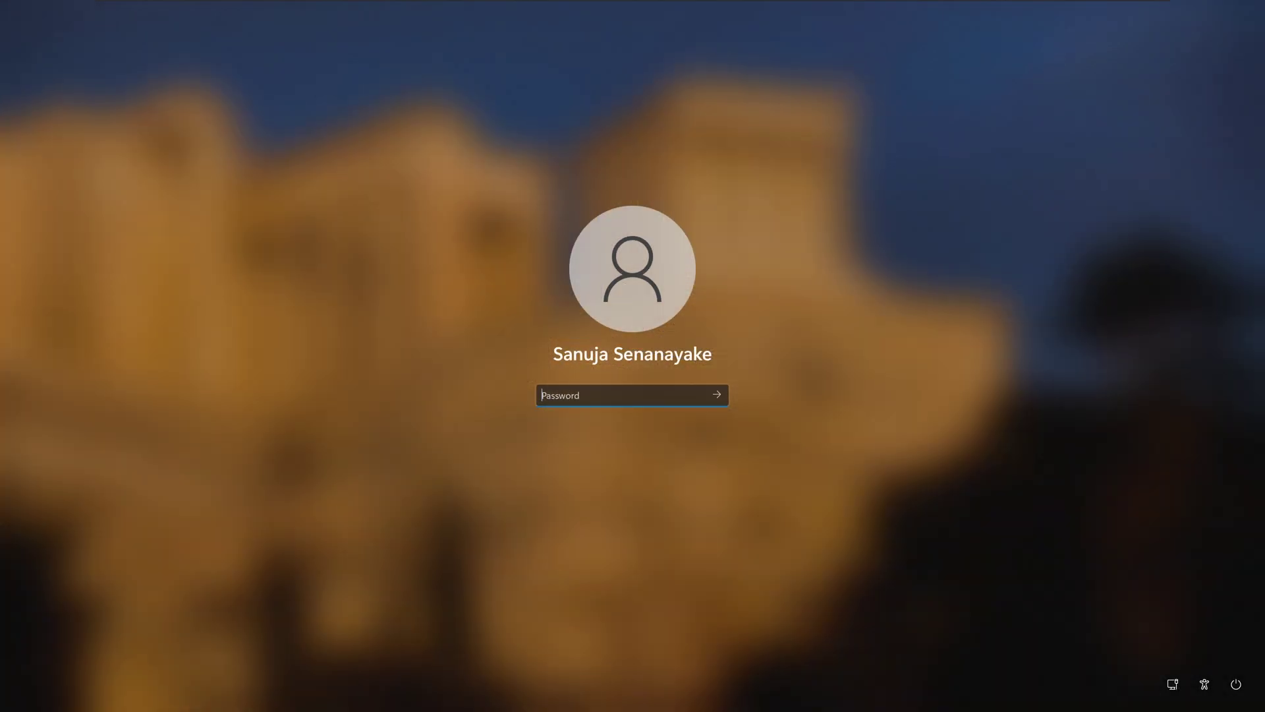
text(••)
key(Return)
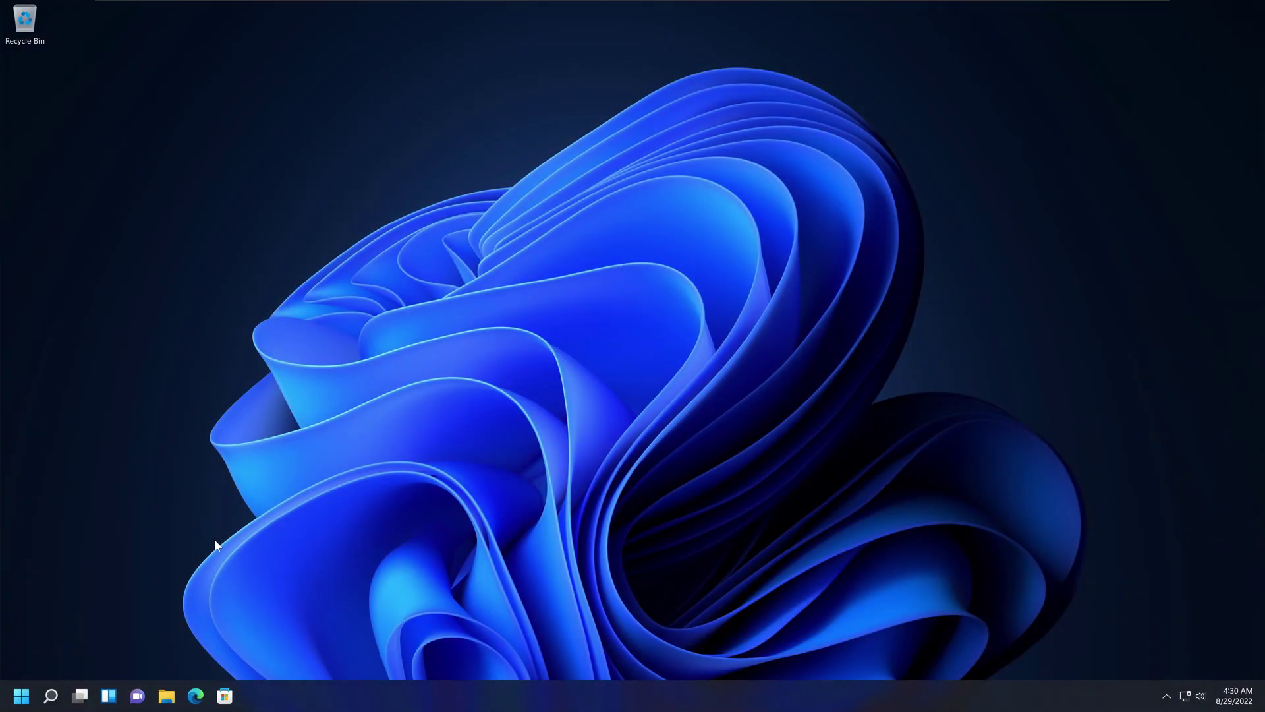
click(21, 694)
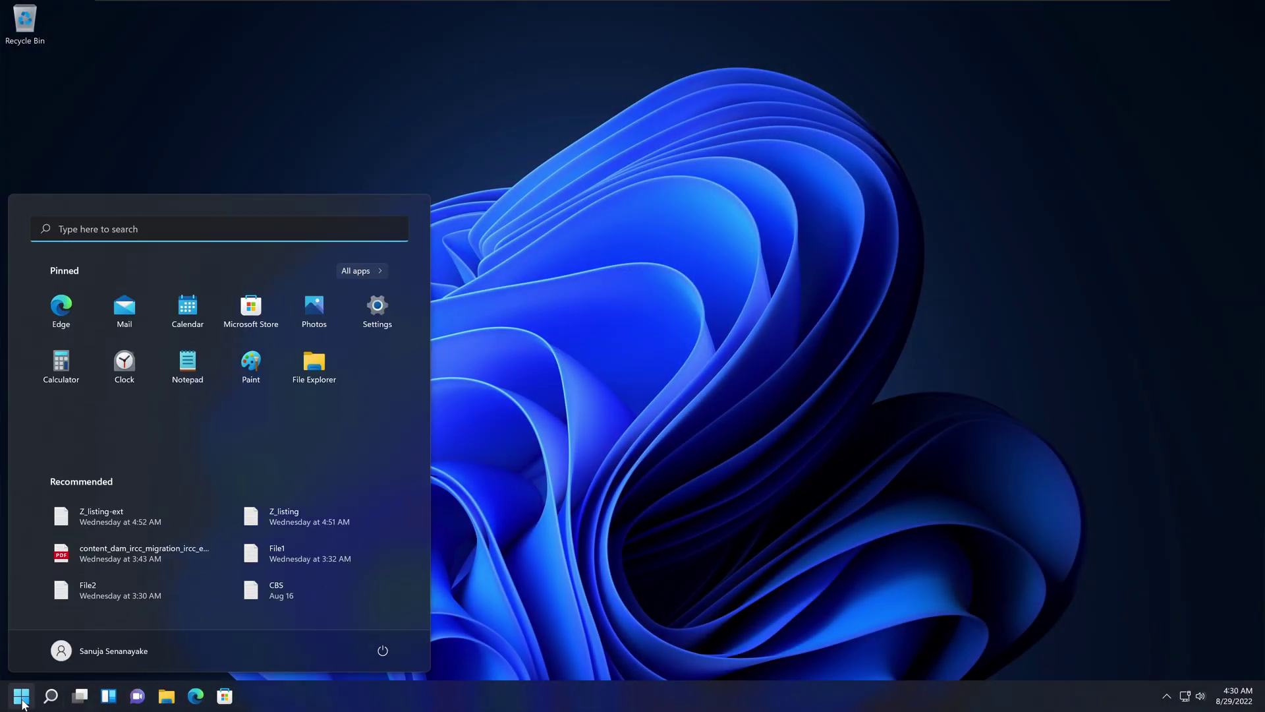
text(cmada)
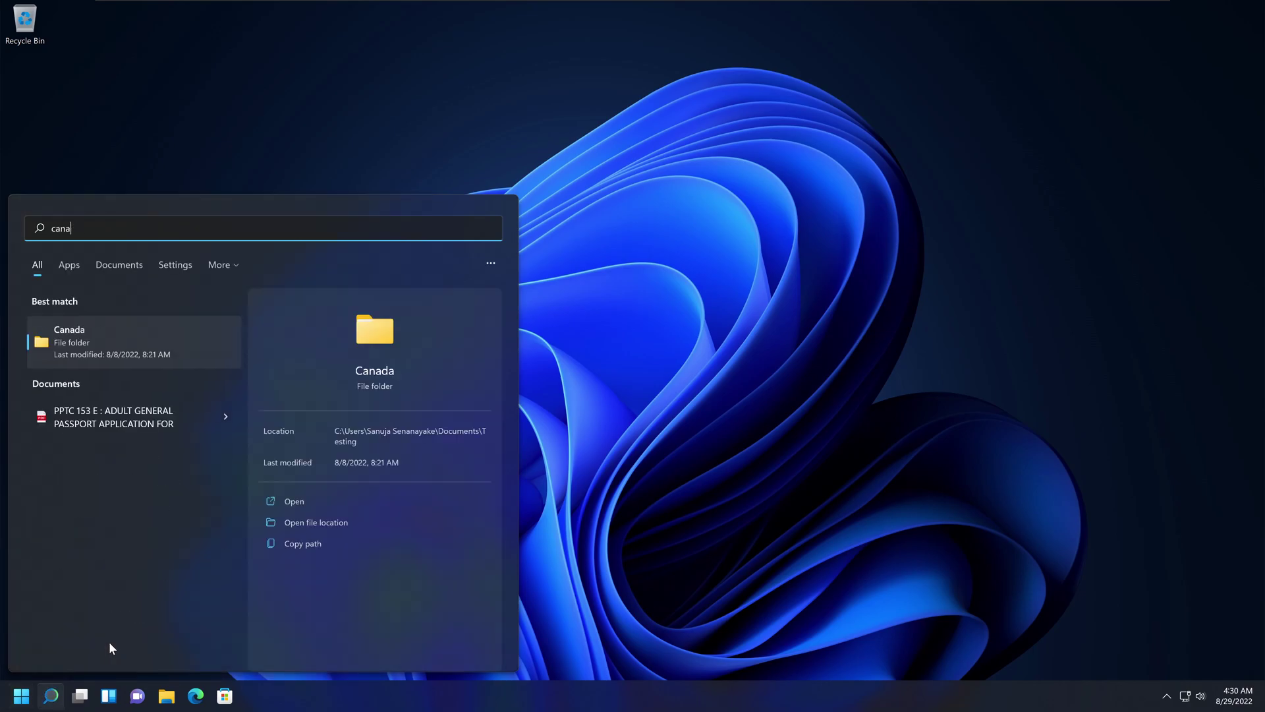
key(BackSpace)
key(BackSpace)
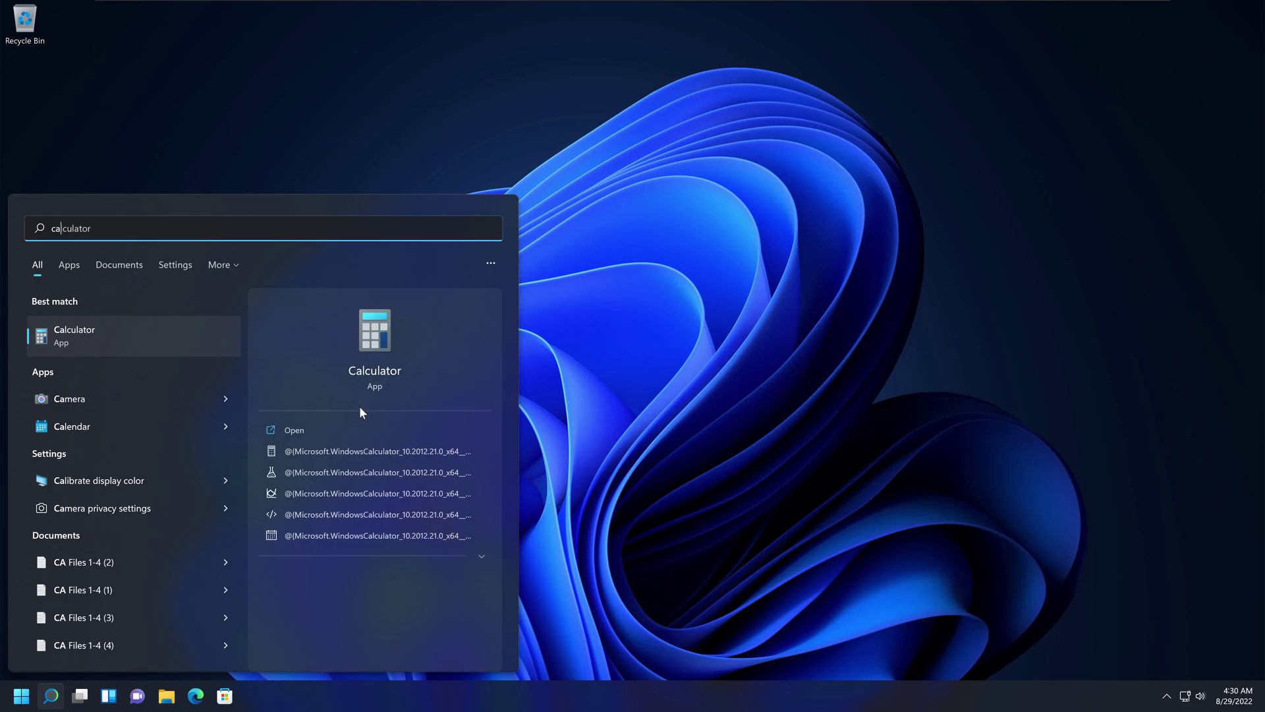
key(BackSpace)
key(BackSpace)
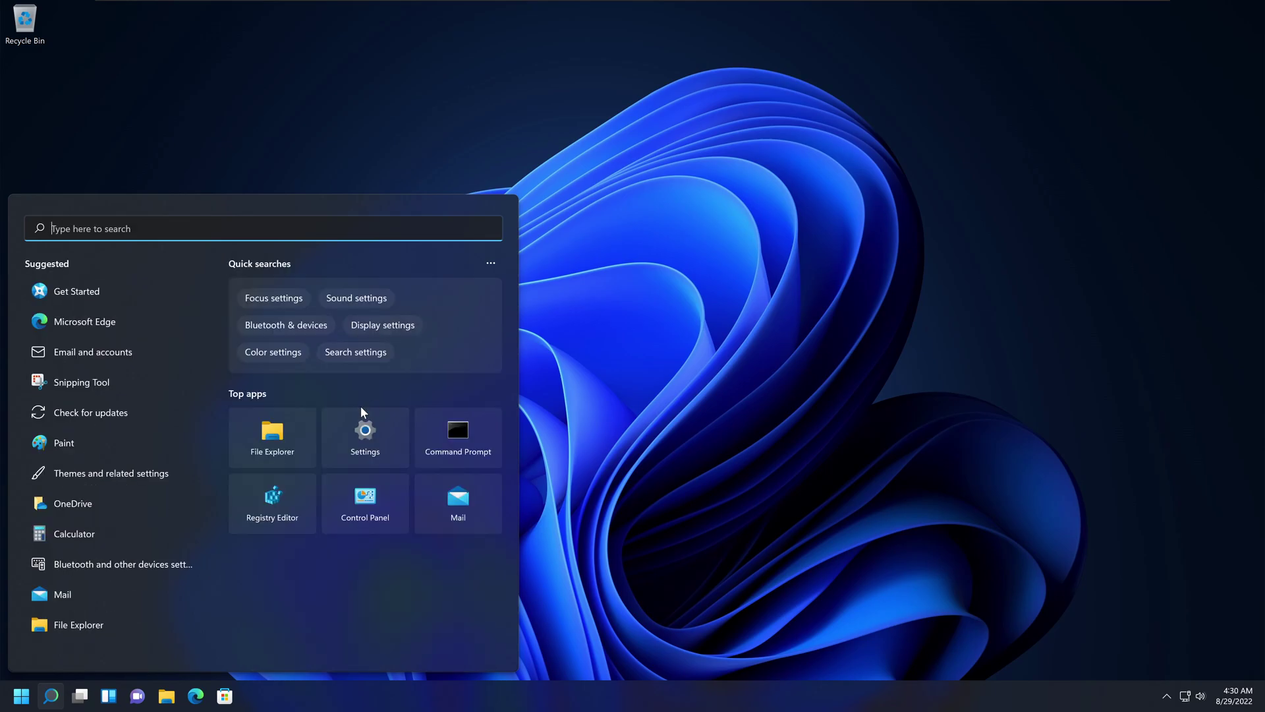
key(Escape)
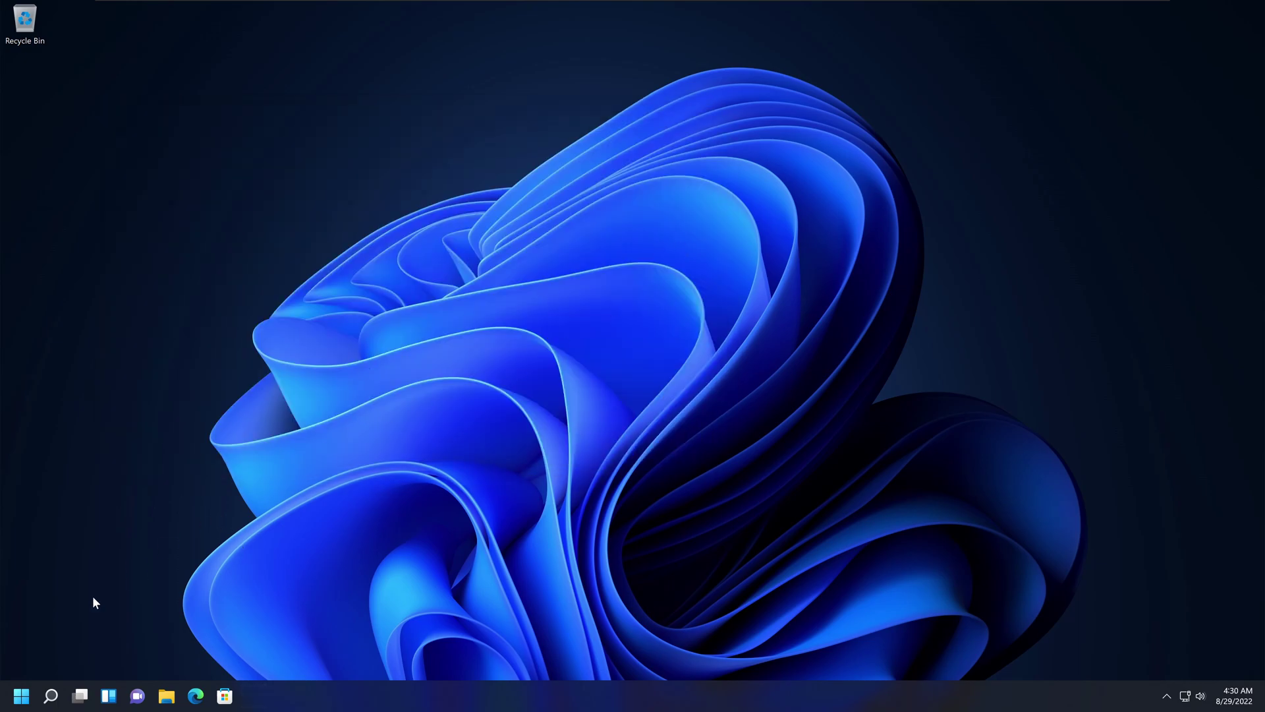
click(21, 696)
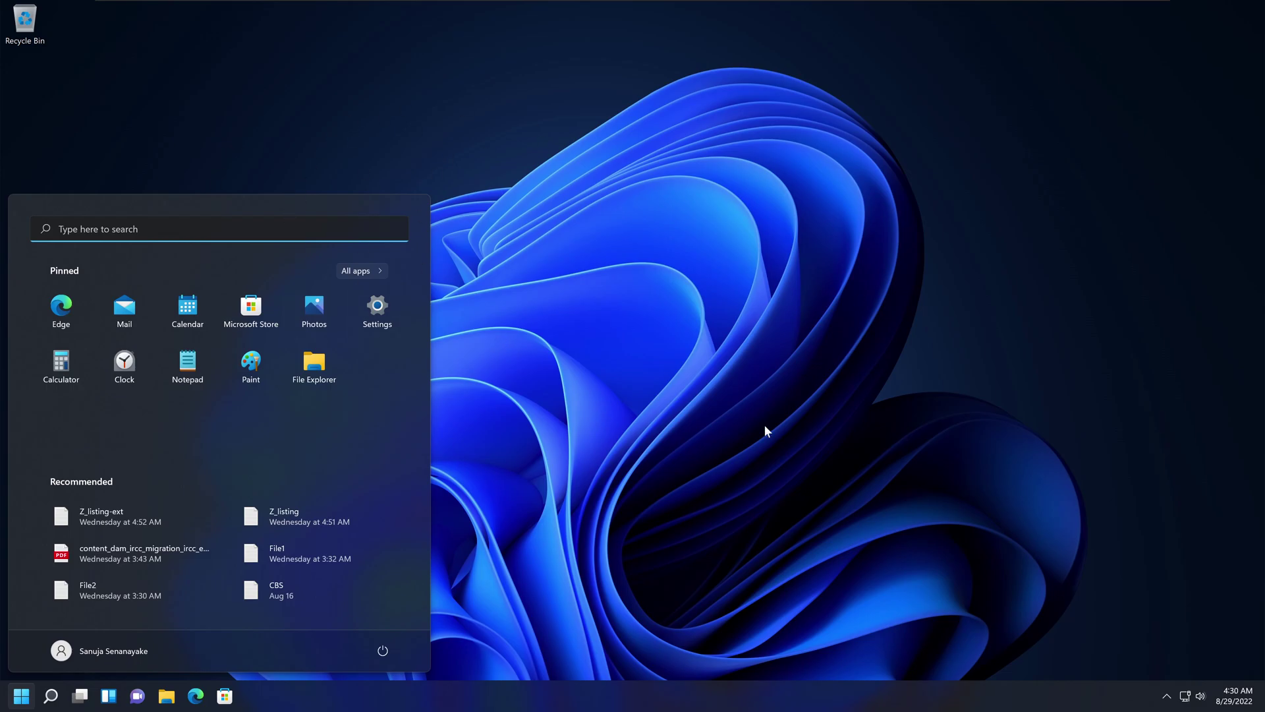
click(764, 398)
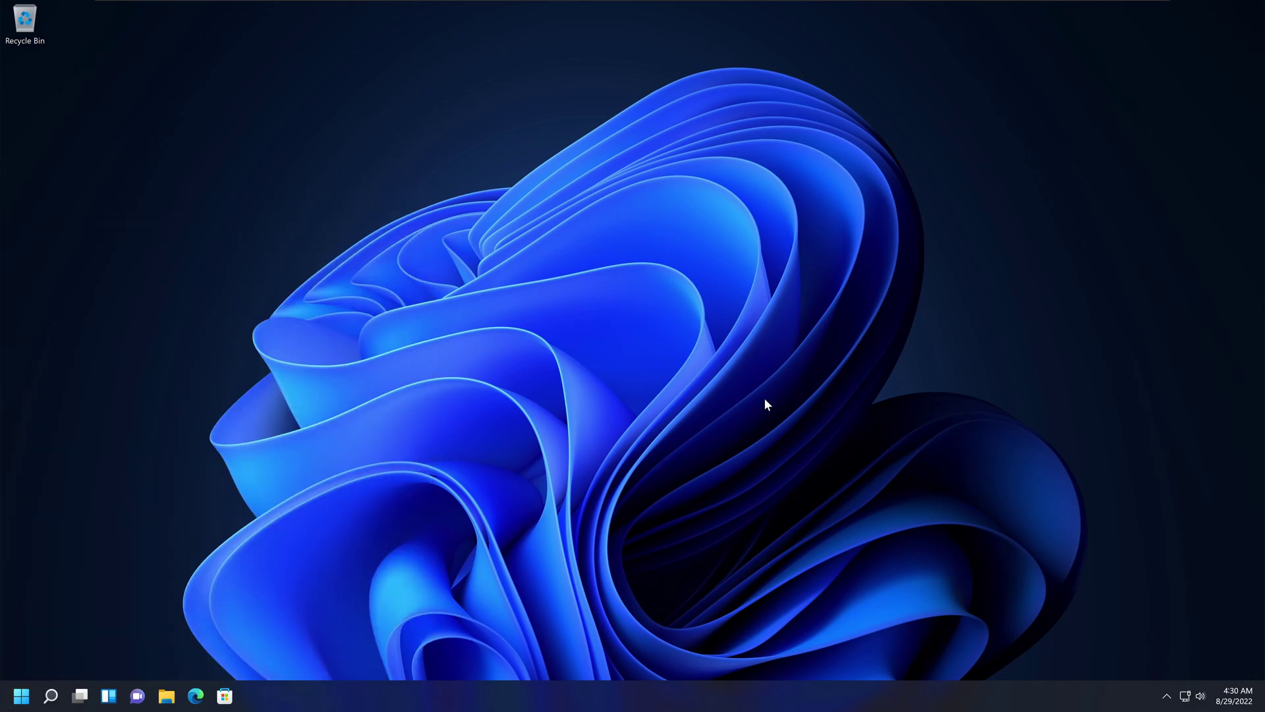